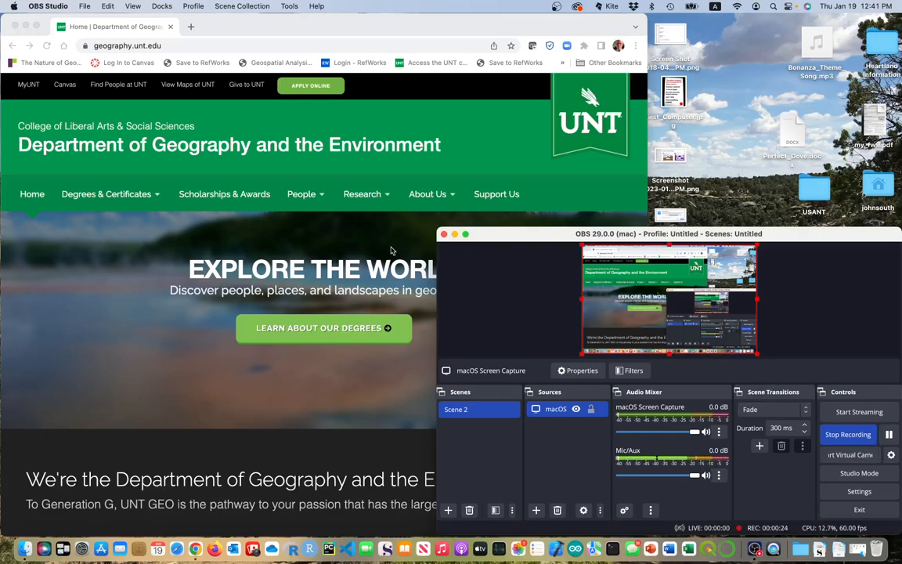
# Bring the Chrome window showing the geography.unt.edu homepage in front of the OBS window.
pyautogui.click(396, 128)
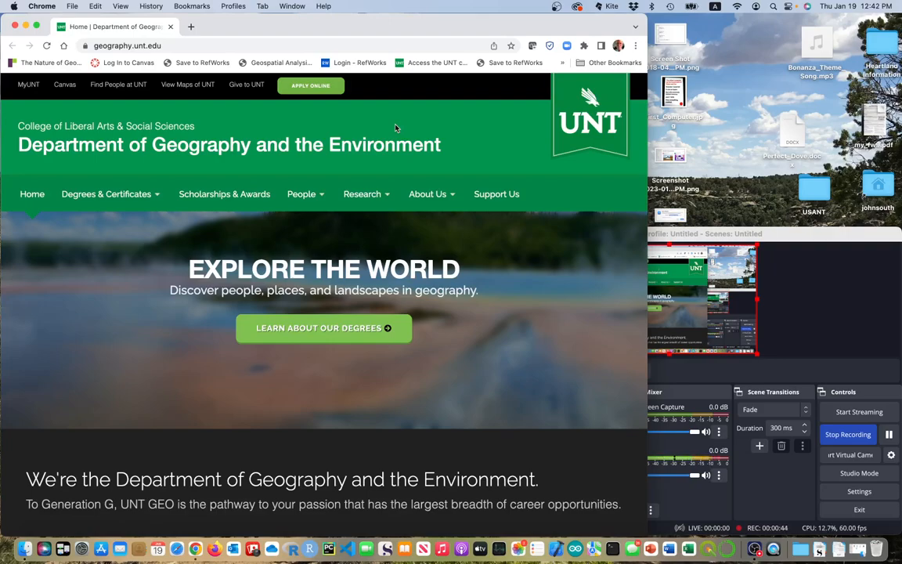
# Go to vpn.unt.edu in the browser.
pyautogui.click(285, 48)
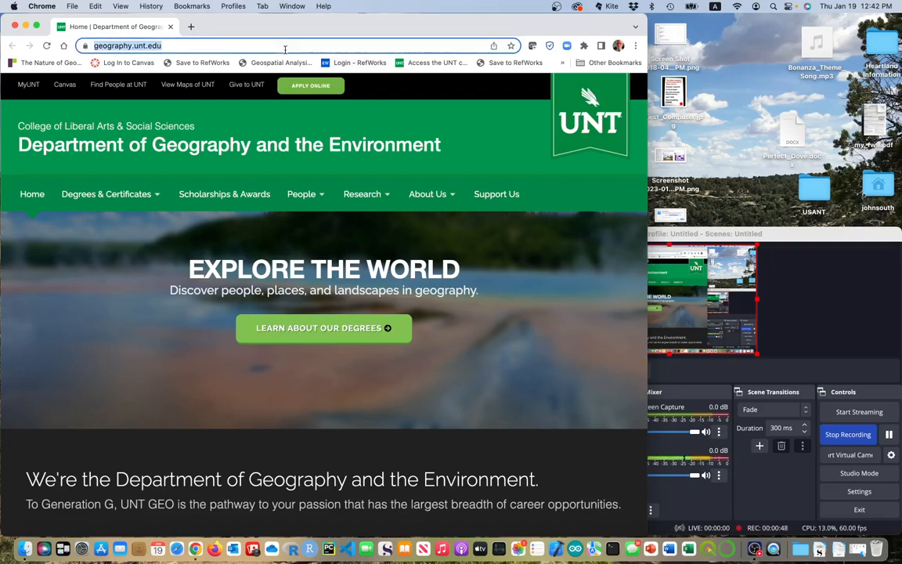
pyautogui.write('vp')
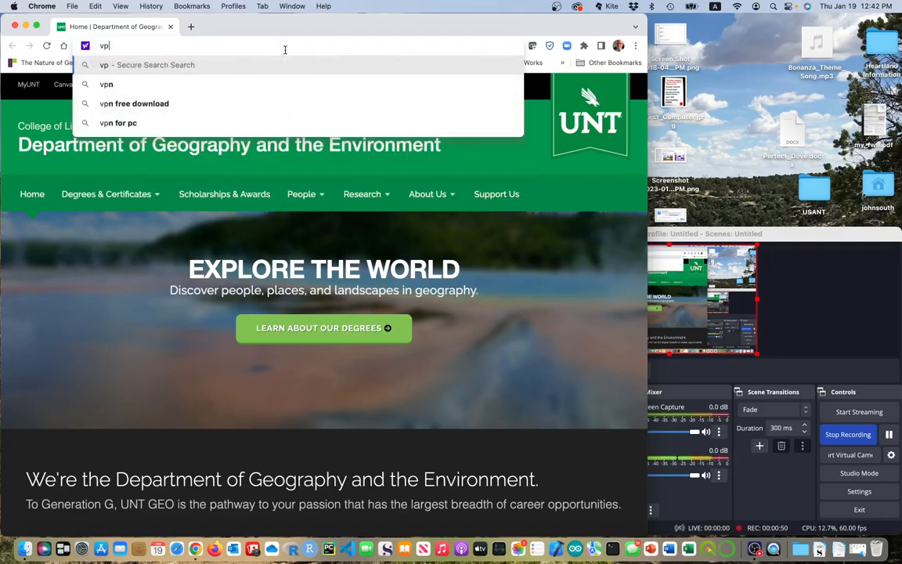
pyautogui.write('n.u')
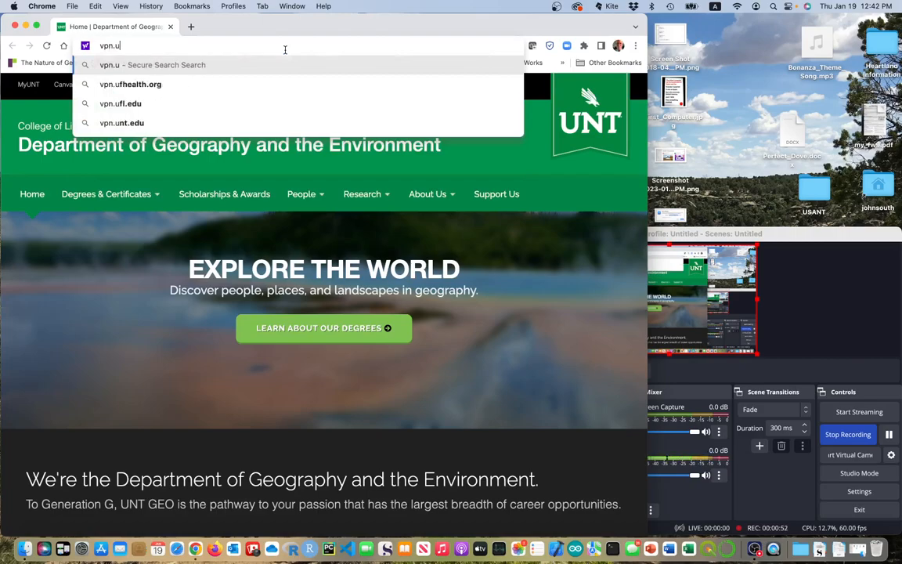
pyautogui.write('nt.edu')
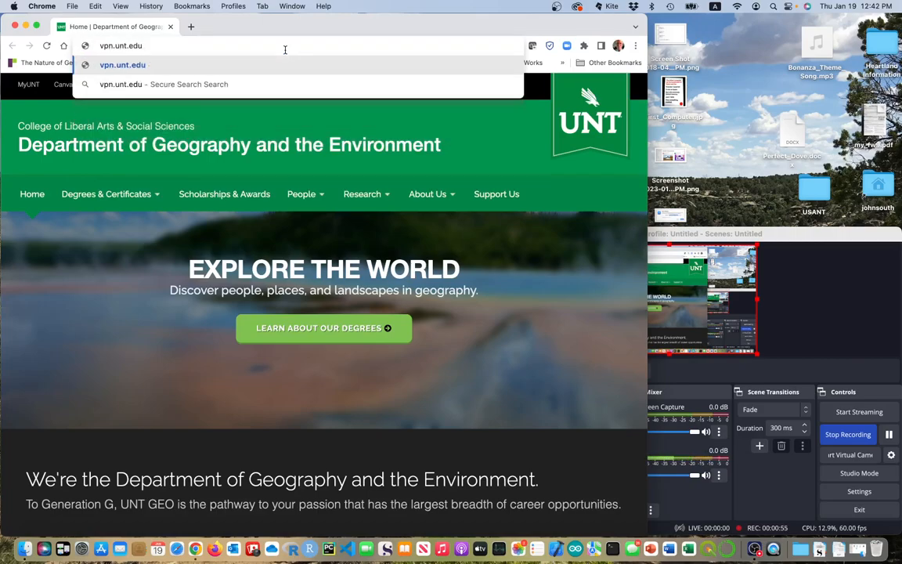
pyautogui.press('Return')
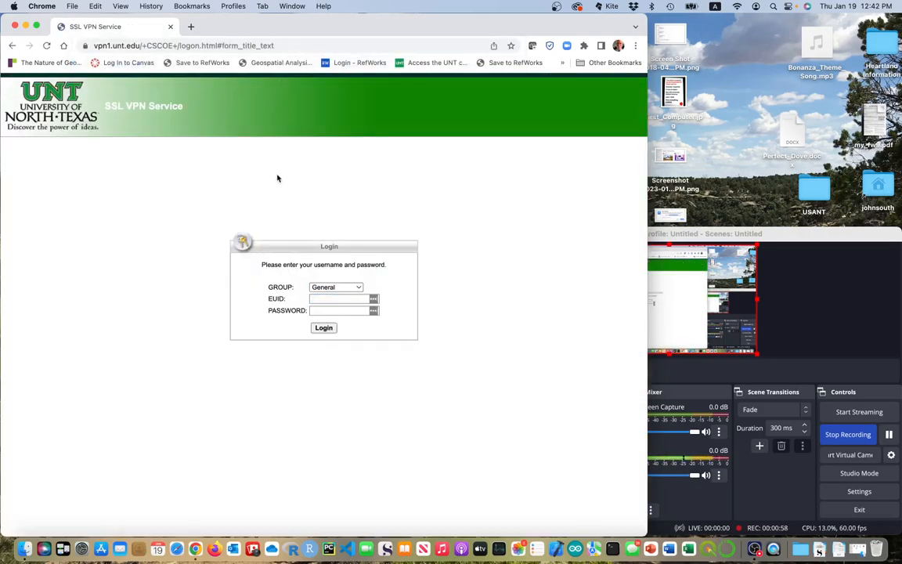
# Log in to the UNT SSL VPN with the EUID and account password, correcting a mistyped EUID.
pyautogui.click(335, 299)
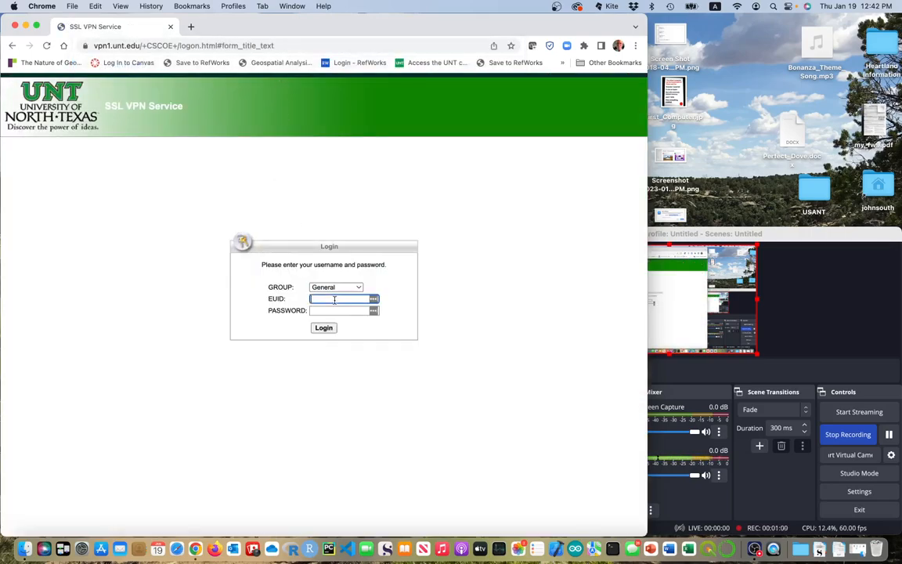
pyautogui.write('rao0262')
pyautogui.press('BackSpace')
pyautogui.press('BackSpace')
pyautogui.press('BackSpace')
pyautogui.press('BackSpace')
pyautogui.press('BackSpace')
pyautogui.write('p0262')
pyautogui.press('Tab')
pyautogui.write('•••••••')
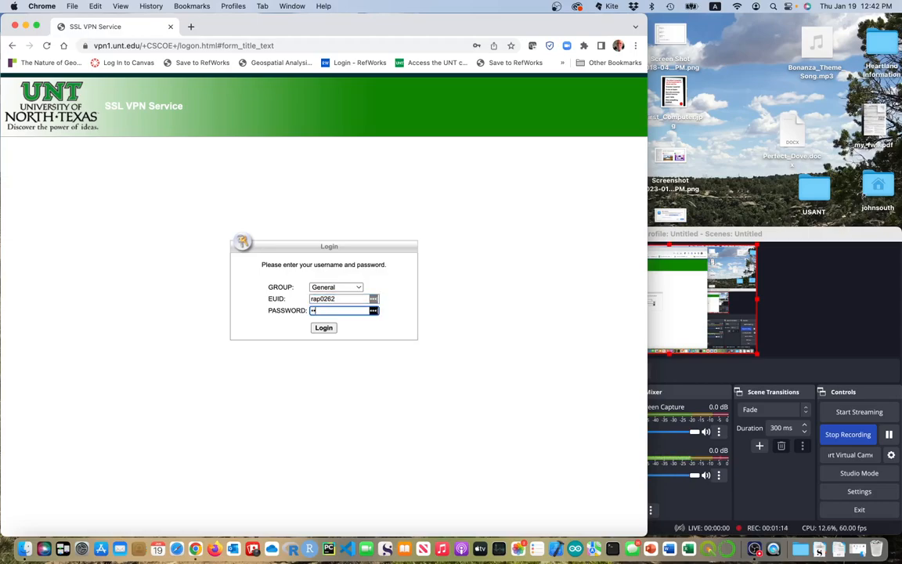
pyautogui.write('••••••••')
pyautogui.press('Return')
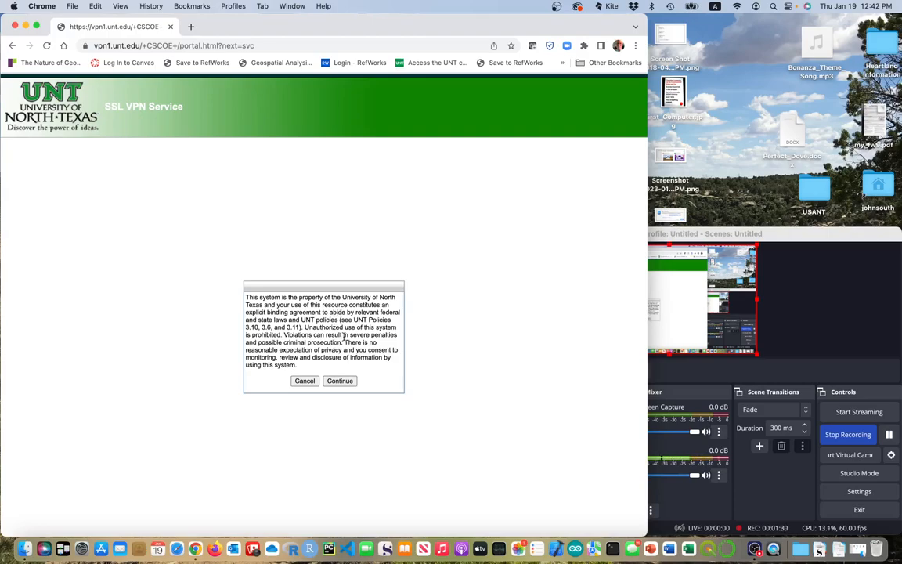
# Accept the usage policy, start AnyConnect from the portal, and download the macOS client.
pyautogui.click(340, 381)
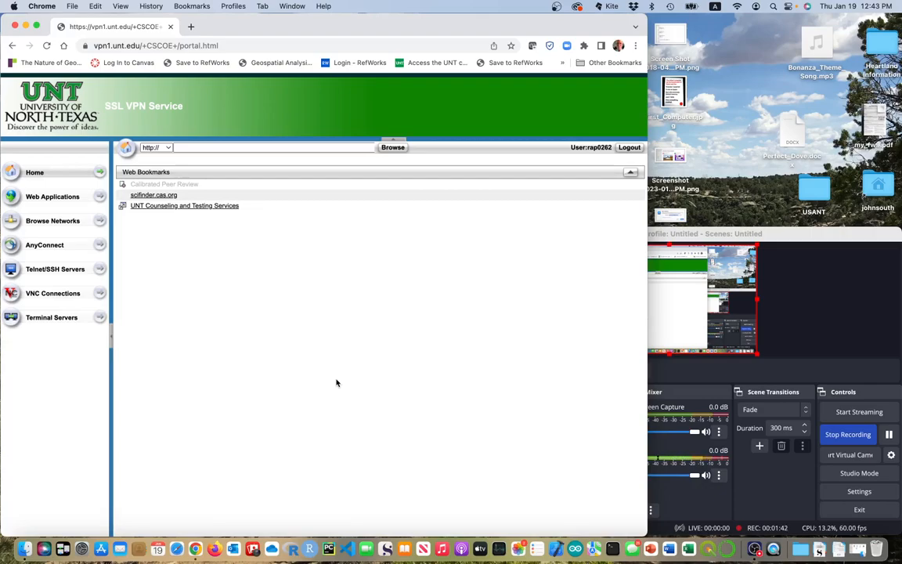
pyautogui.click(51, 246)
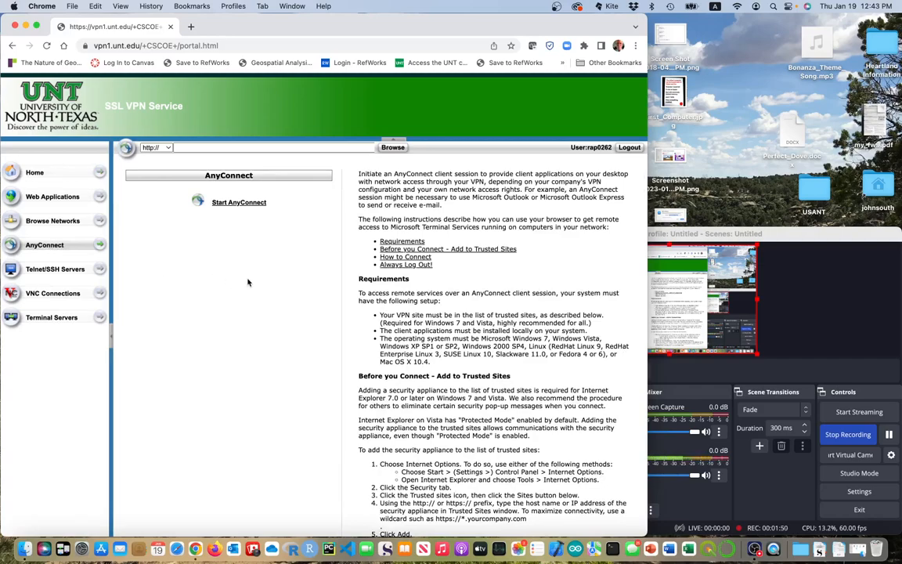
pyautogui.click(233, 204)
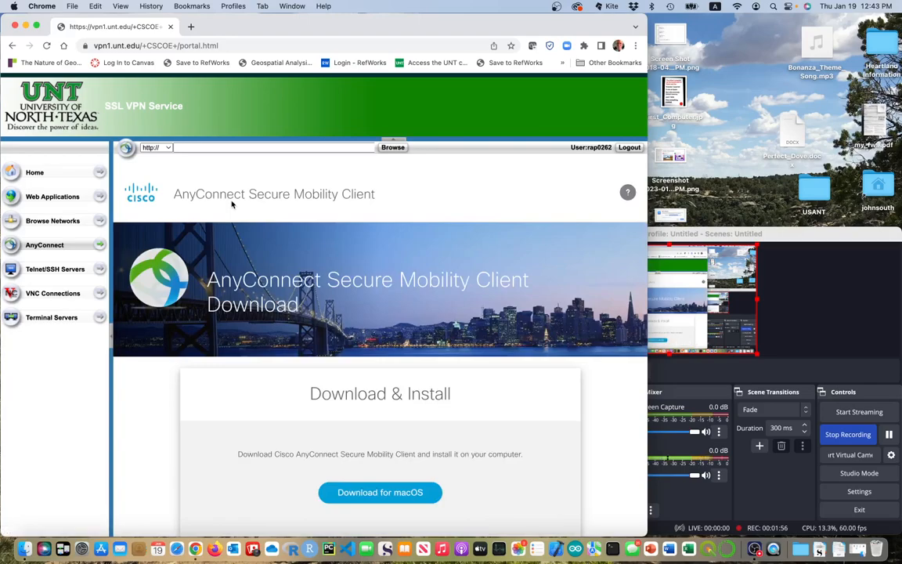
pyautogui.scroll(-2, 332, 346)
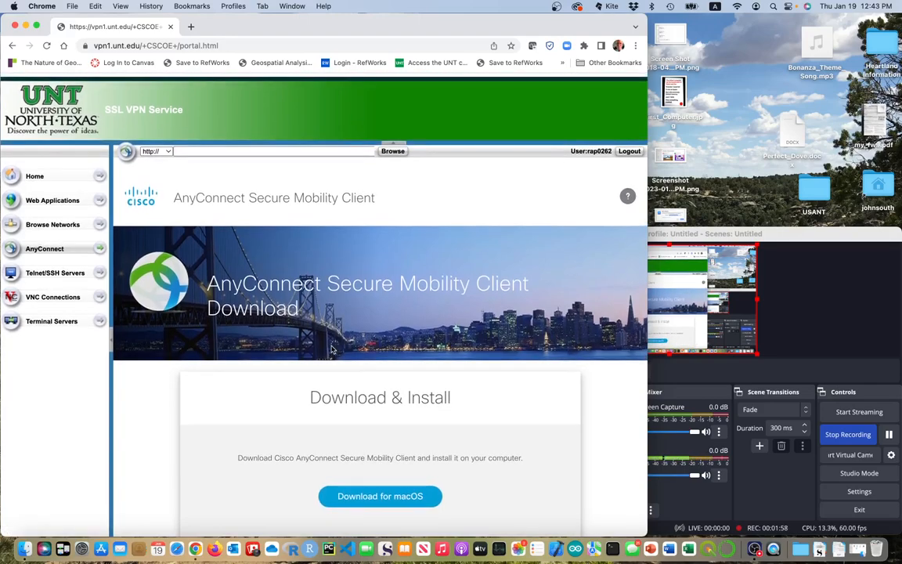
pyautogui.scroll(-3, 332, 349)
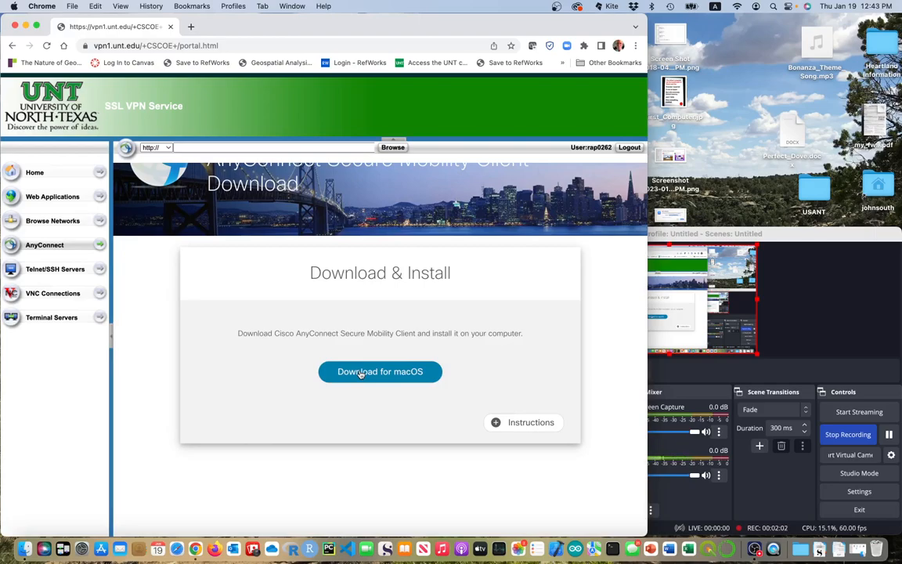
pyautogui.click(361, 374)
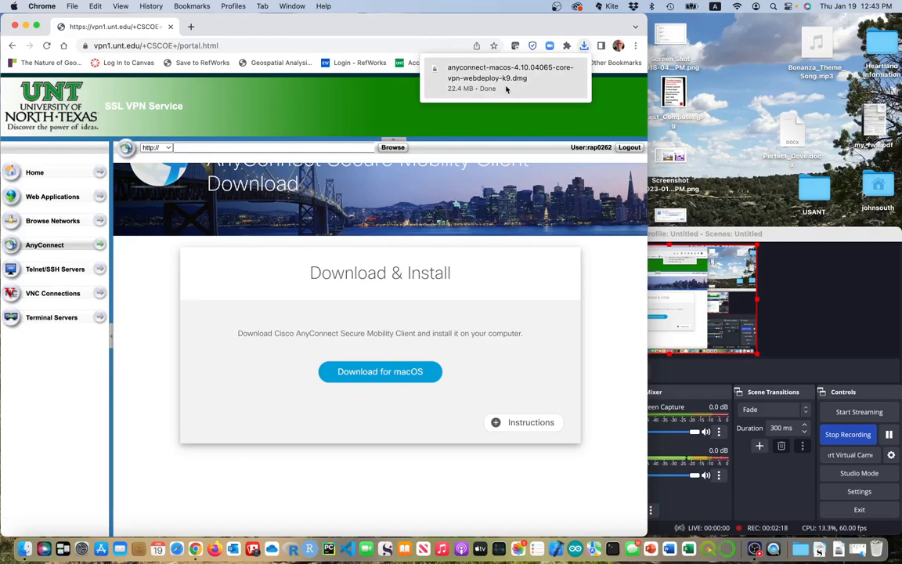
# Open the downloaded anyconnect-macos-4.10.04065 .dmg from the Downloads stack.
pyautogui.click(837, 551)
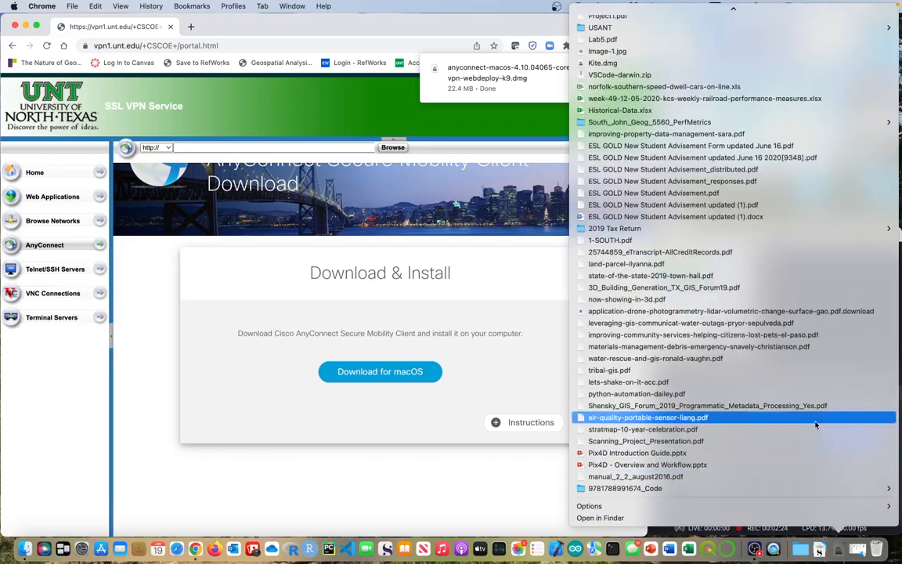
pyautogui.scroll(5, 815, 425)
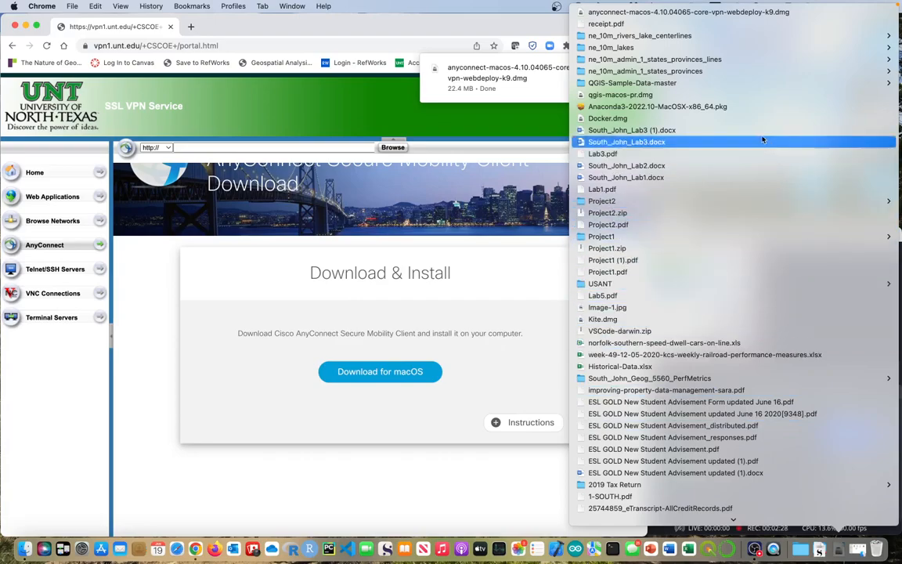
pyautogui.click(740, 16)
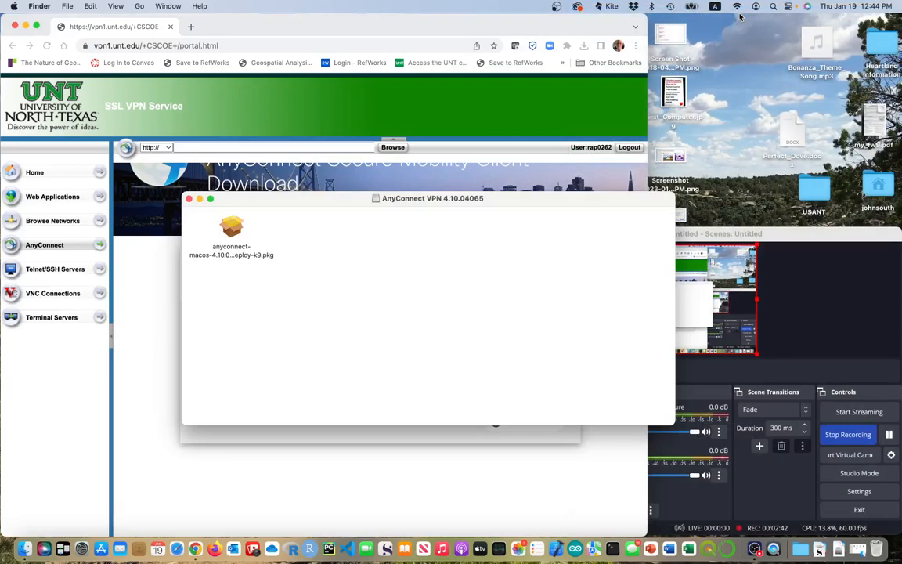
# Run the AnyConnect .pkg, accept the licence, and install it on Macintosh HD with the admin password.
pyautogui.doubleClick(232, 235)
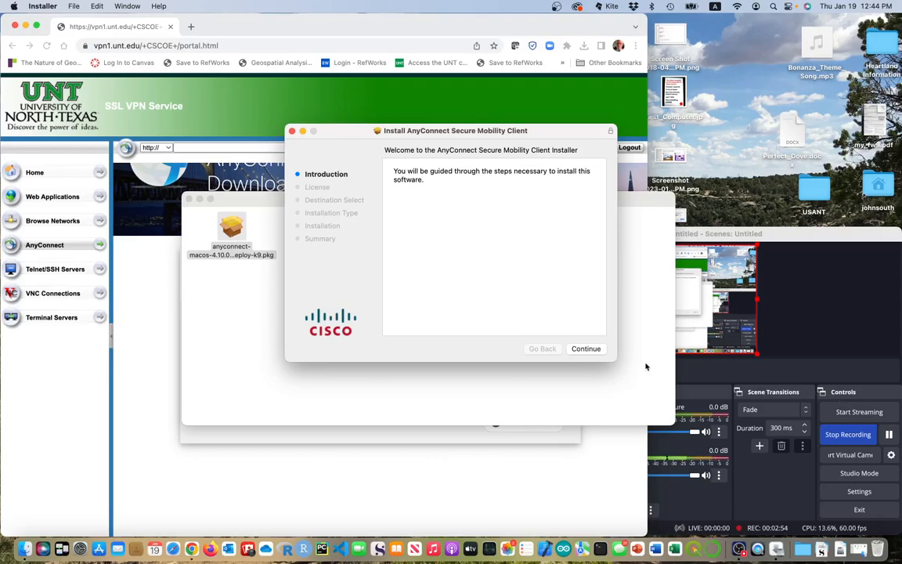
pyautogui.click(574, 350)
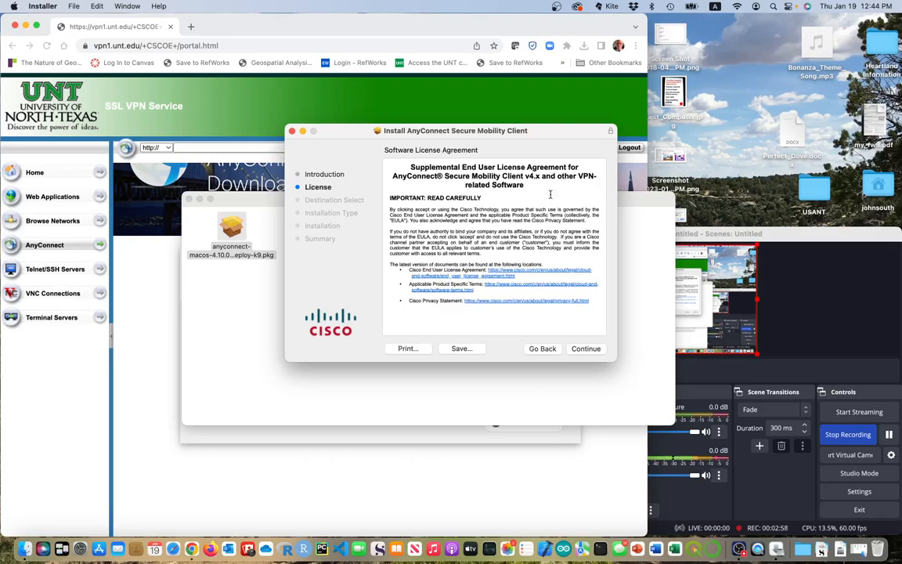
pyautogui.click(586, 350)
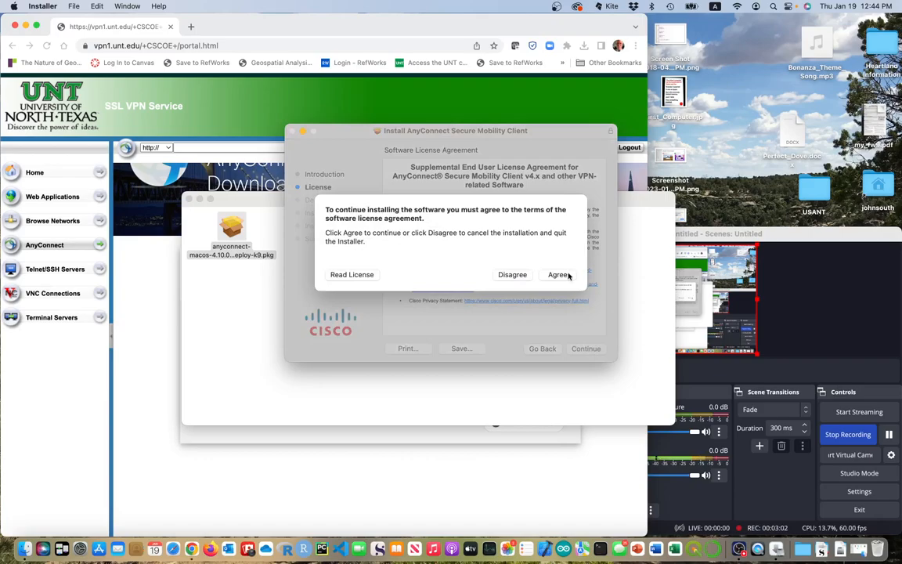
pyautogui.click(558, 275)
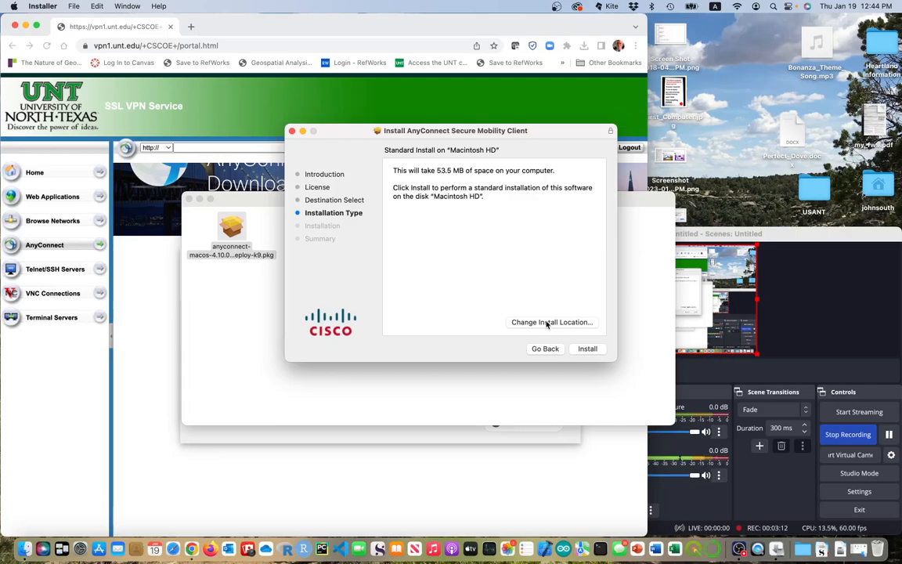
pyautogui.click(589, 349)
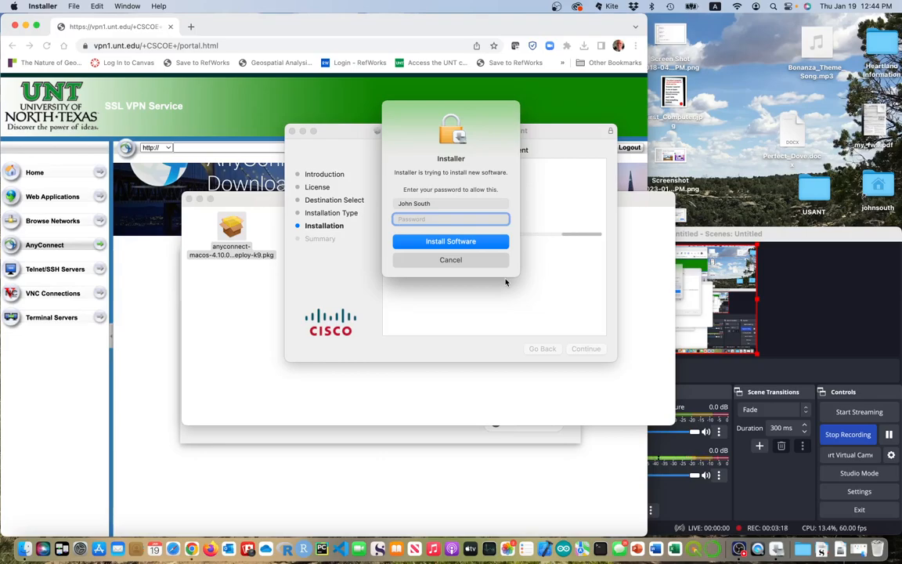
pyautogui.write('***********')
pyautogui.click(483, 242)
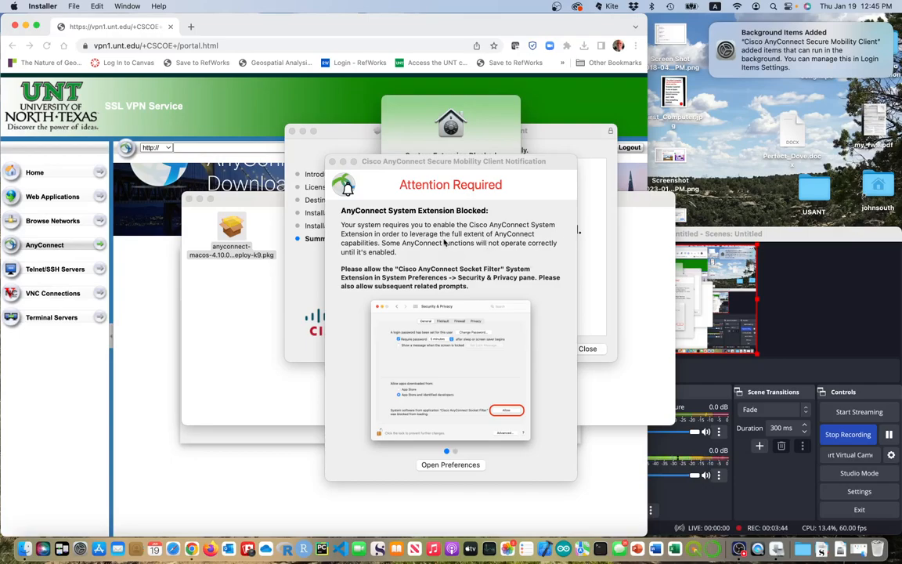
# Open Privacy & Security and scroll down to the blocked extension notice.
pyautogui.click(448, 468)
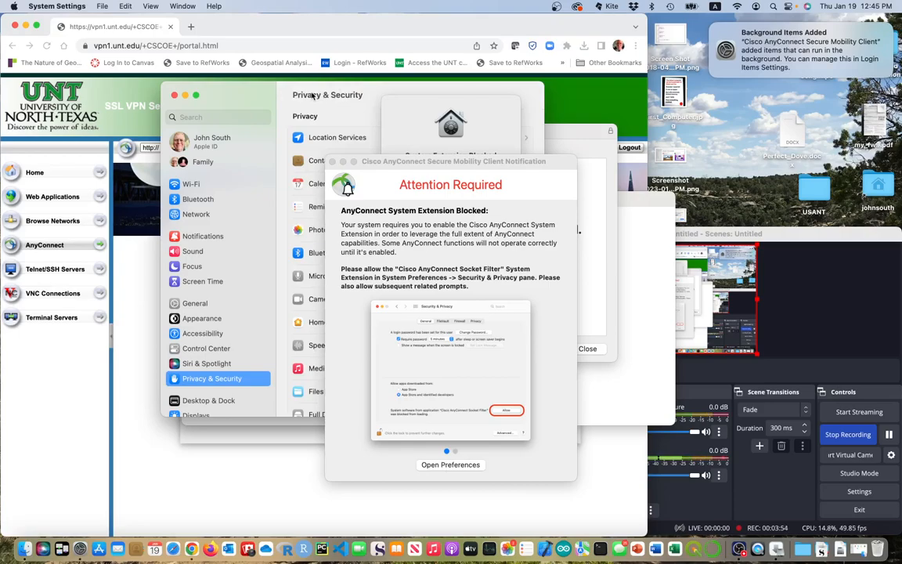
pyautogui.moveTo(341, 93); pyautogui.dragTo(232, 100)
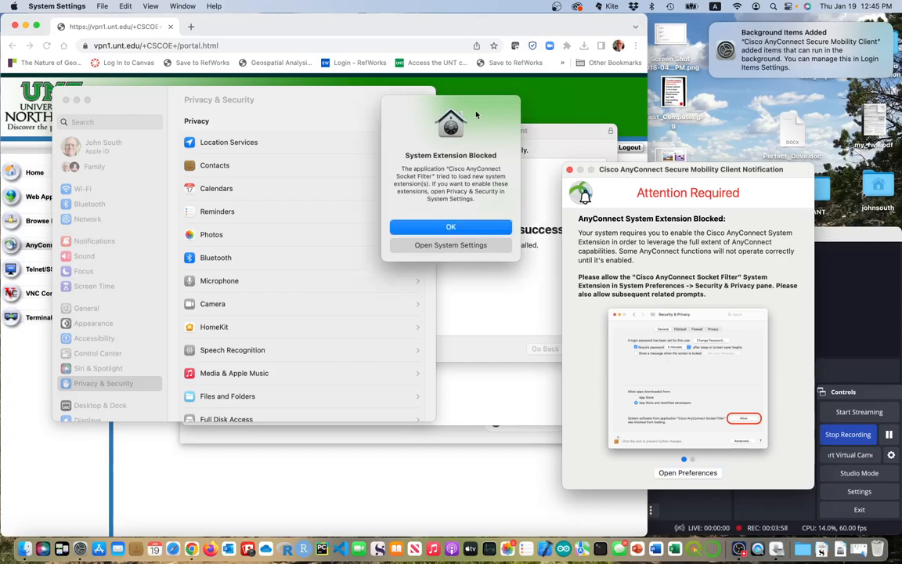
pyautogui.click(327, 100)
pyautogui.moveTo(327, 100); pyautogui.dragTo(385, 102)
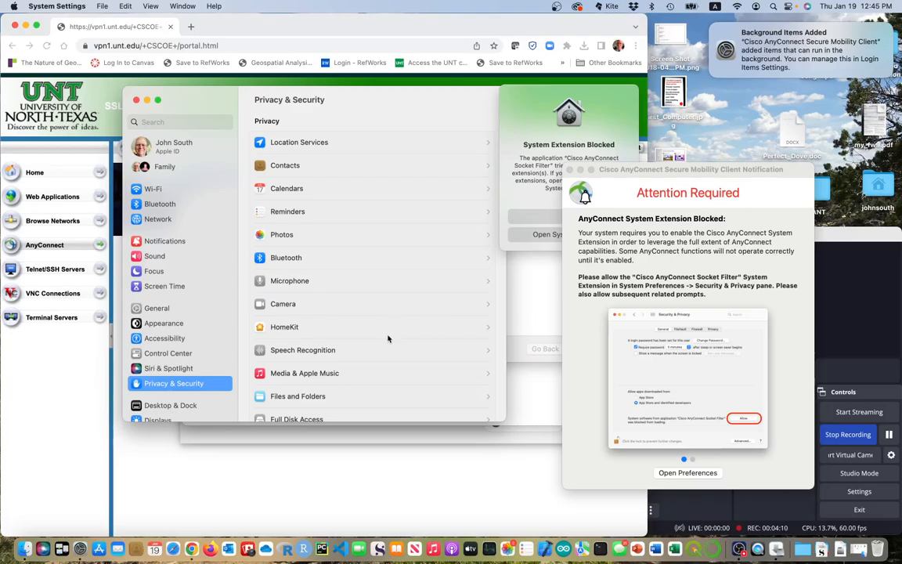
pyautogui.scroll(-10, 388, 338)
pyautogui.scroll(-5, 388, 339)
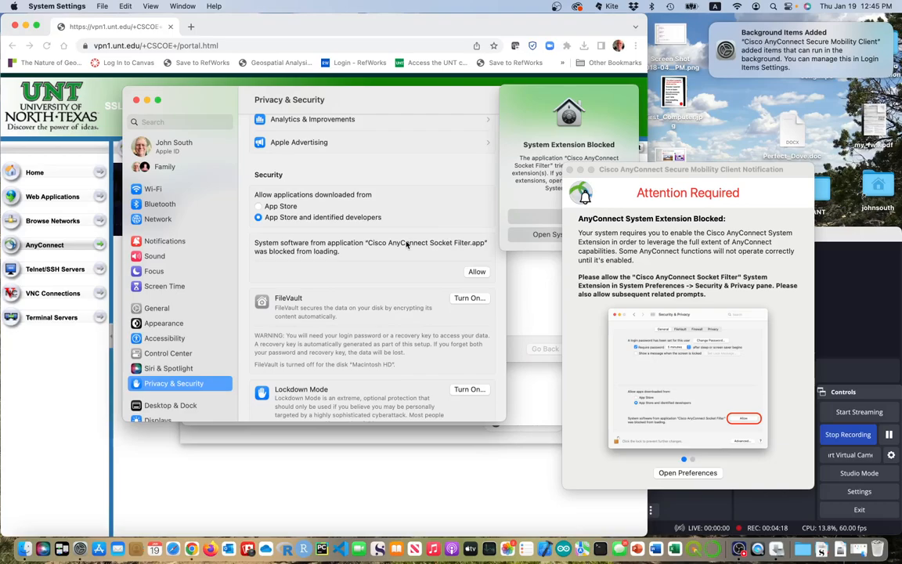
pyautogui.scroll(-1, 474, 270)
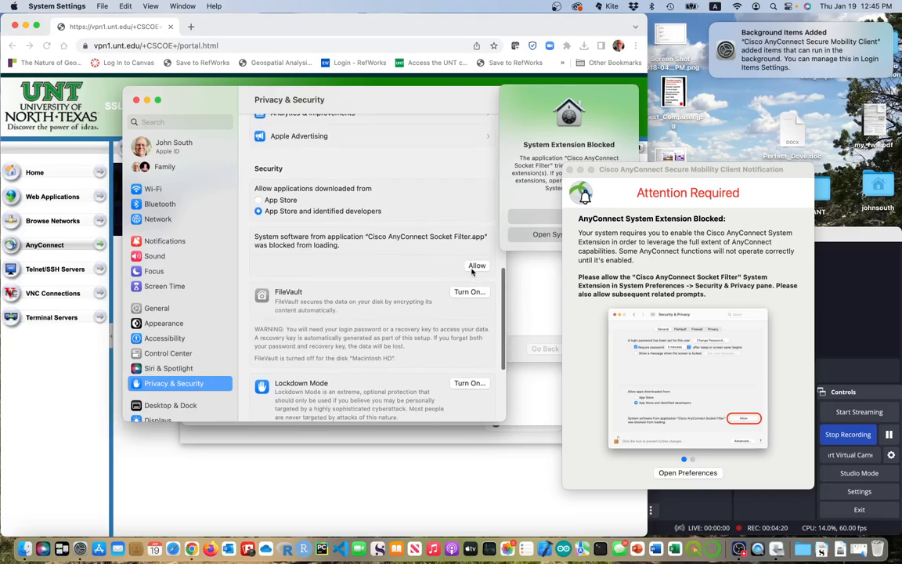
# Allow the Cisco AnyConnect Socket Filter with the admin password, permit its network filtering, and dismiss the notice.
pyautogui.click(475, 266)
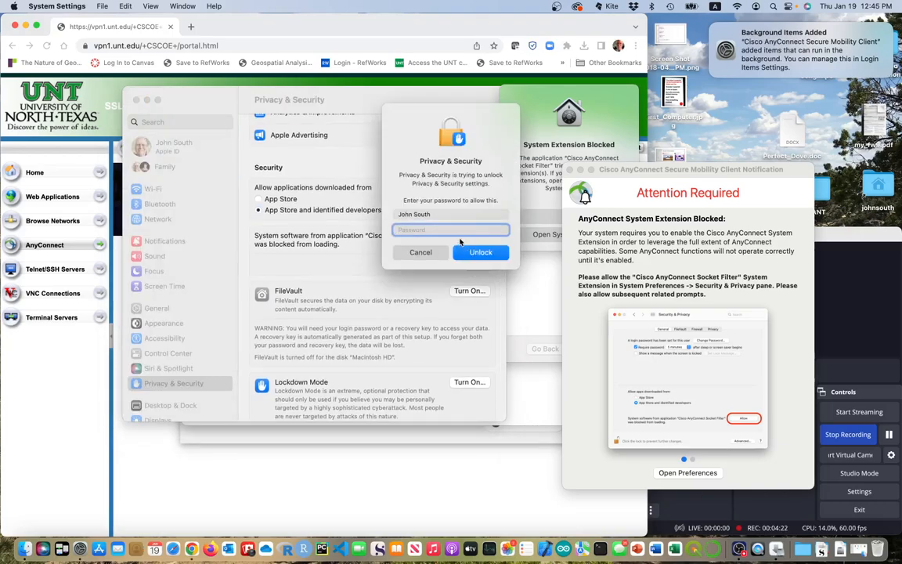
pyautogui.write('••••••')
pyautogui.click(492, 253)
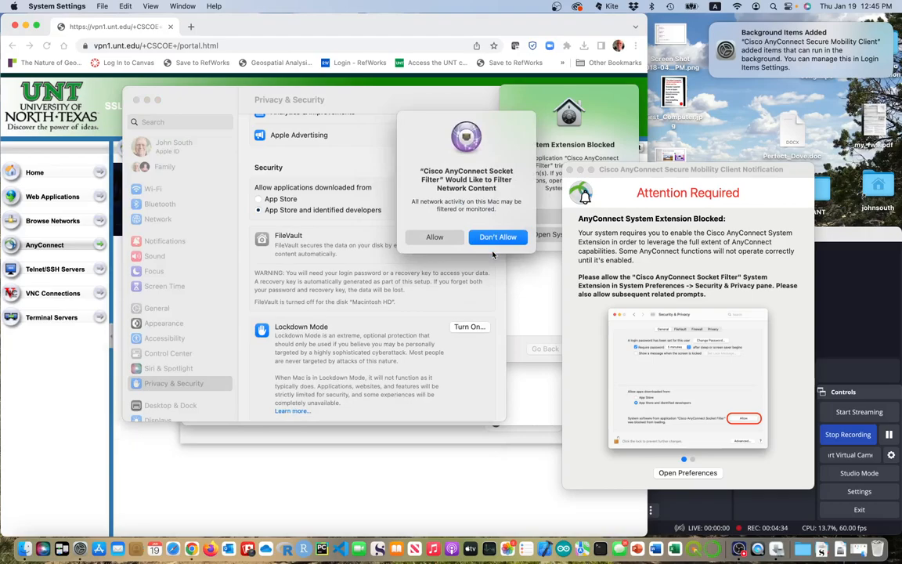
pyautogui.click(449, 236)
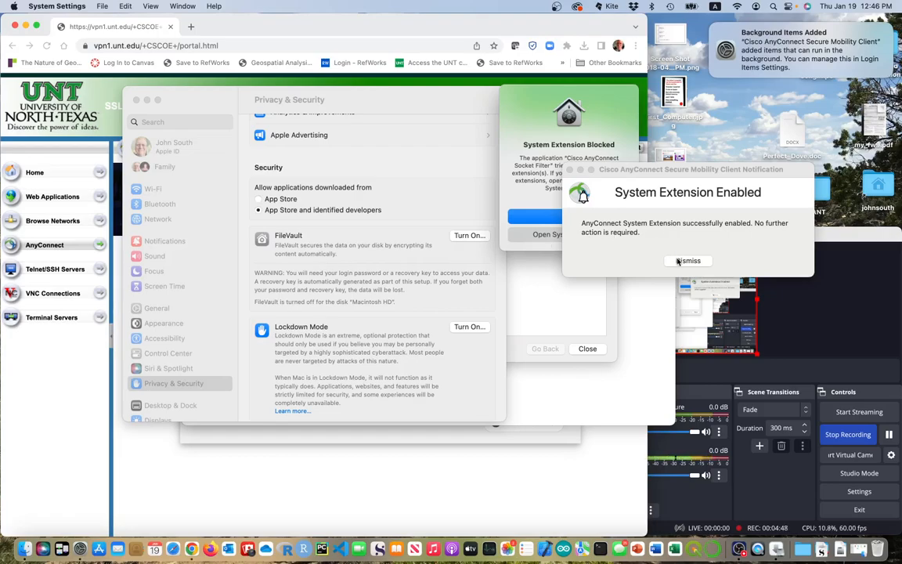
pyautogui.click(678, 261)
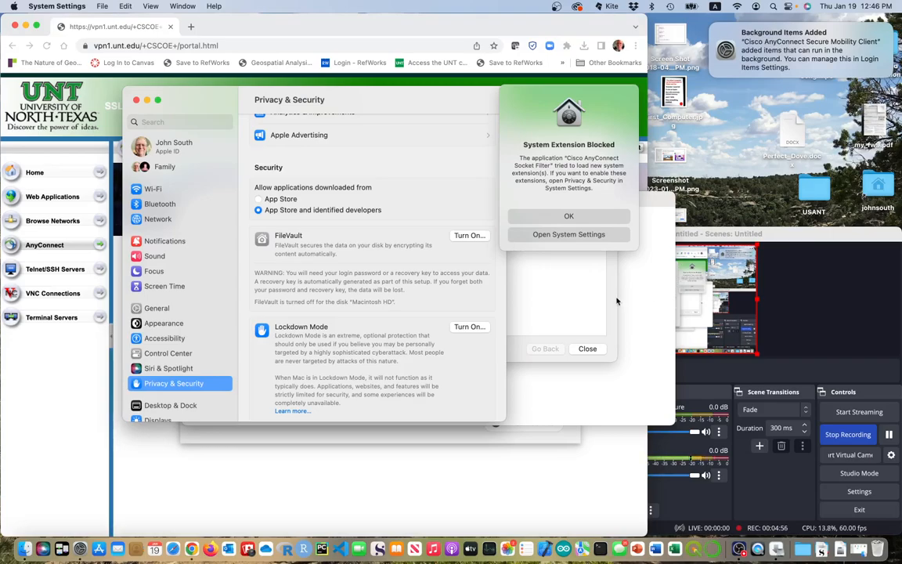
pyautogui.click(562, 271)
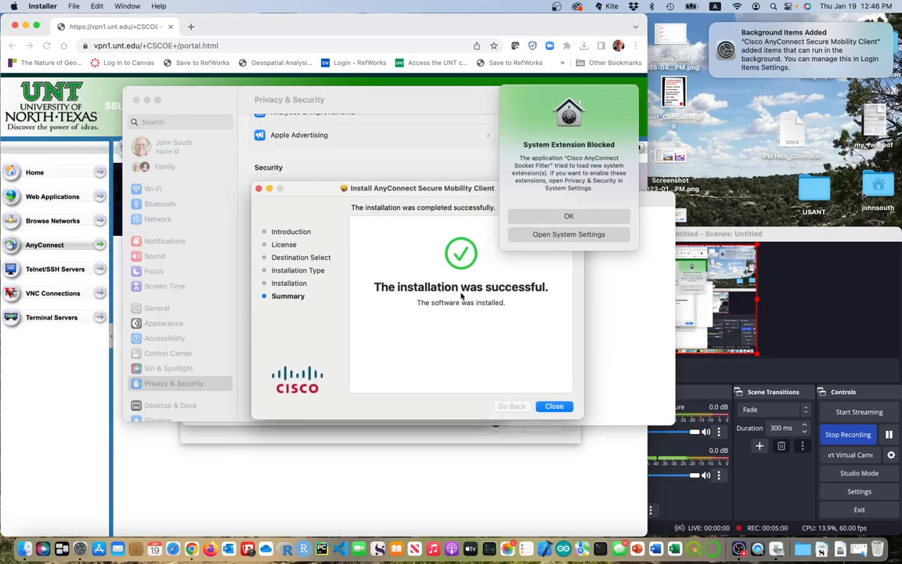
# Close the Installer, move the AnyConnect package to the Trash, and dismiss the remaining alert and System Settings.
pyautogui.click(554, 406)
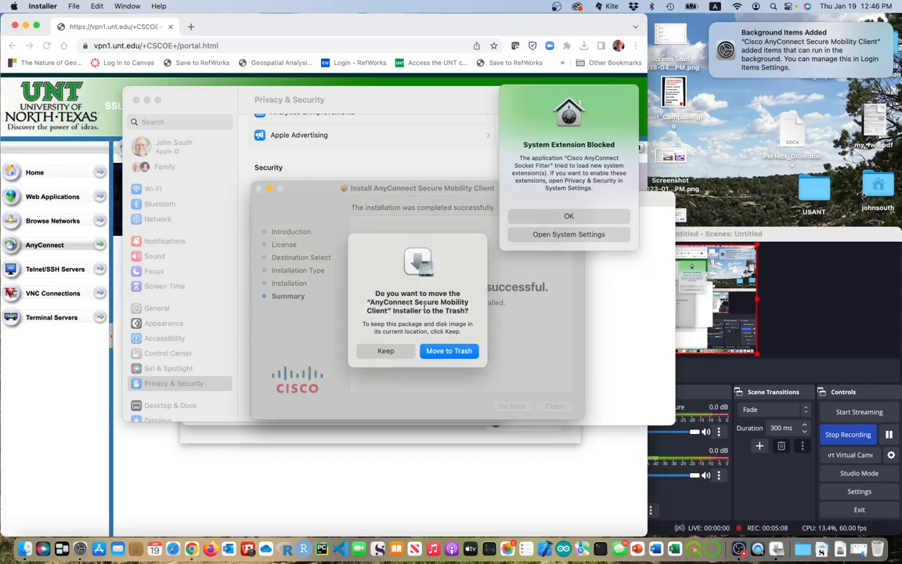
pyautogui.click(452, 350)
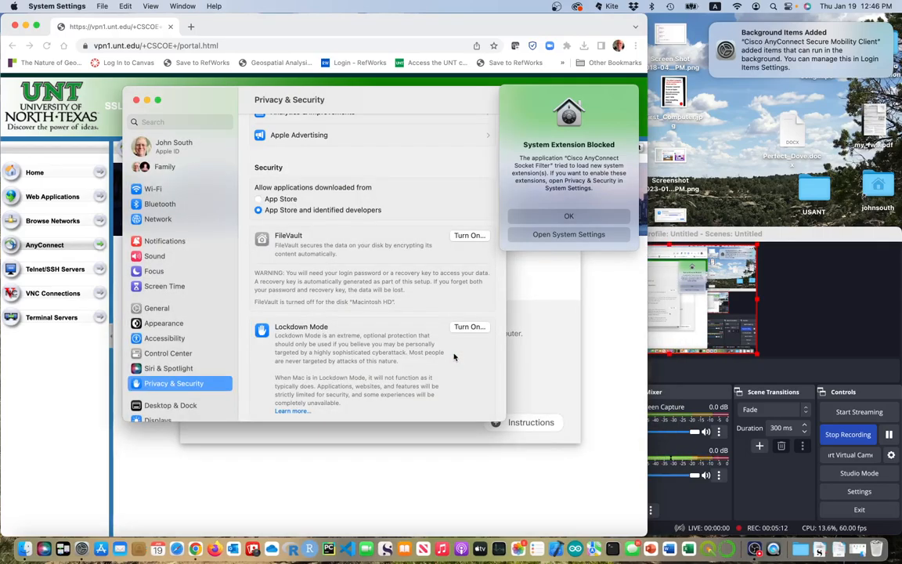
pyautogui.click(555, 217)
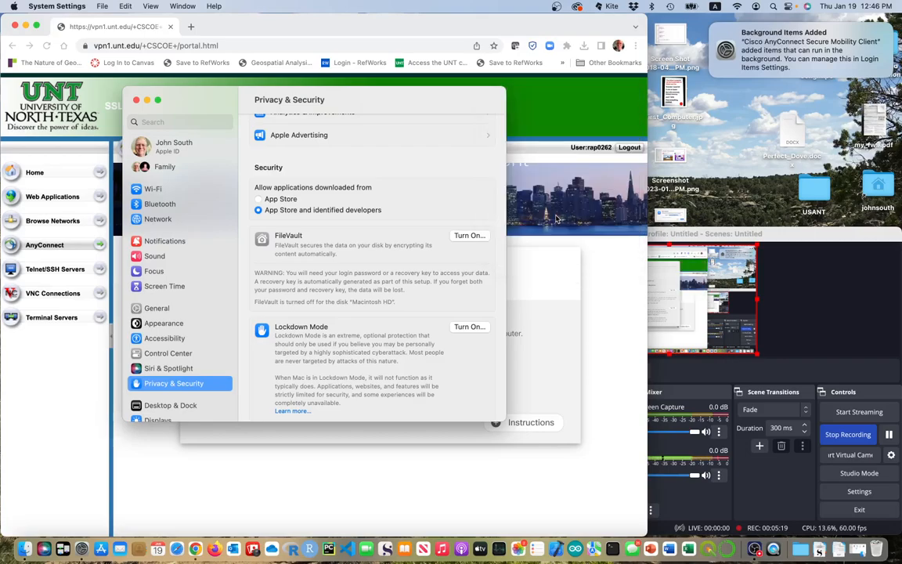
pyautogui.click(137, 100)
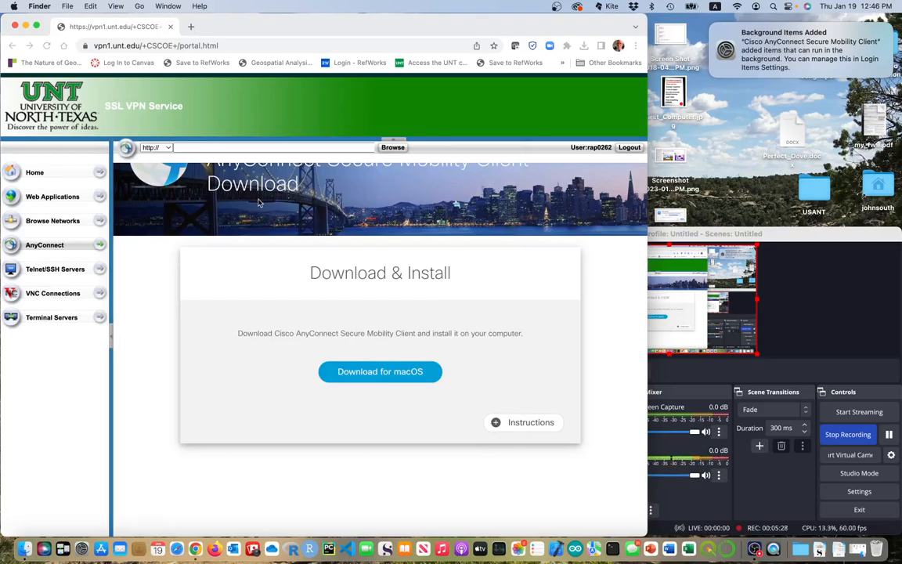
# Launch Cisco AnyConnect Secure Mobility Client.app from the Applications Cisco folder in Finder.
pyautogui.click(25, 551)
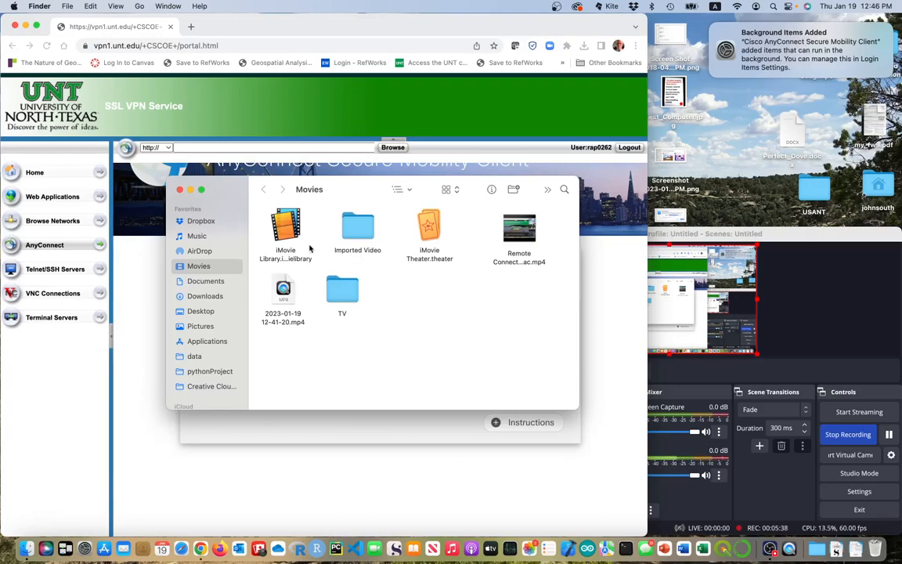
pyautogui.click(207, 342)
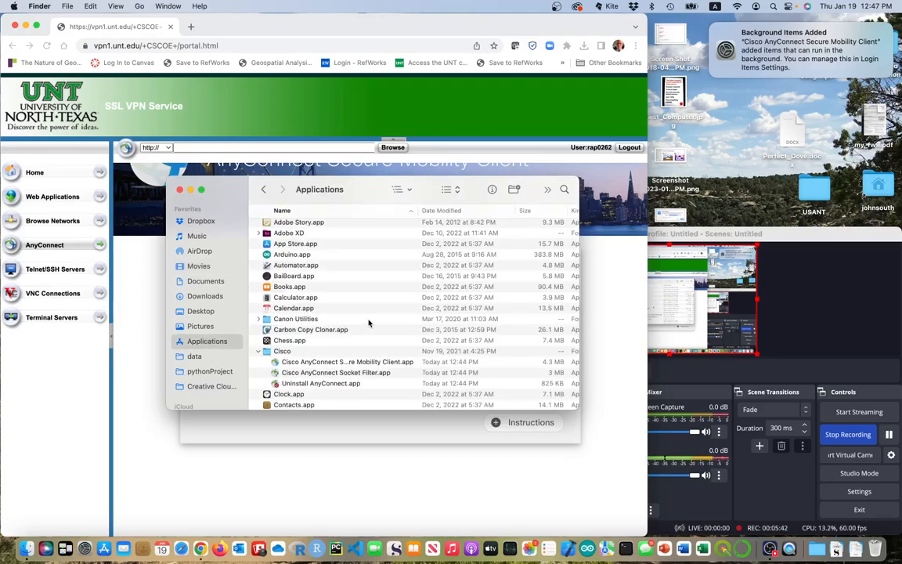
pyautogui.doubleClick(347, 362)
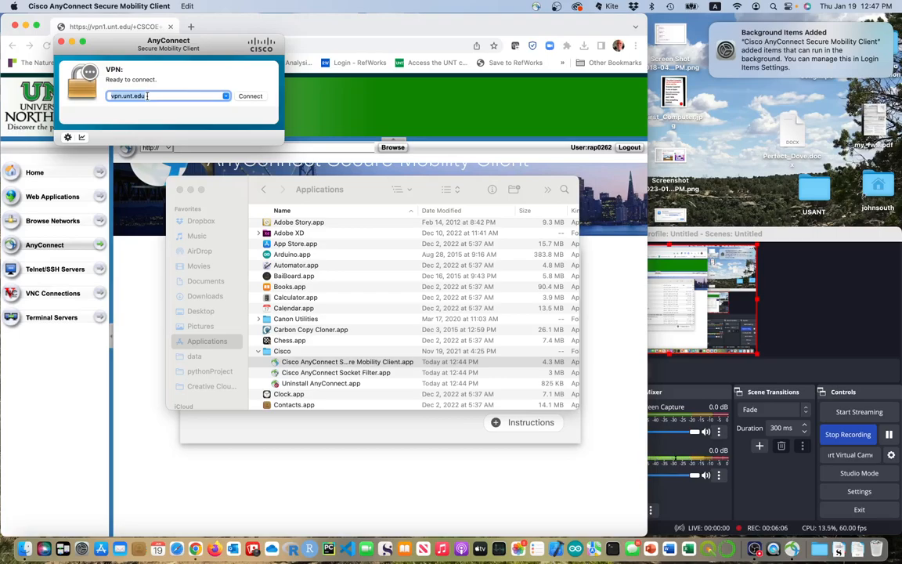
# Connect AnyConnect to vpn.unt.edu.
pyautogui.click(250, 96)
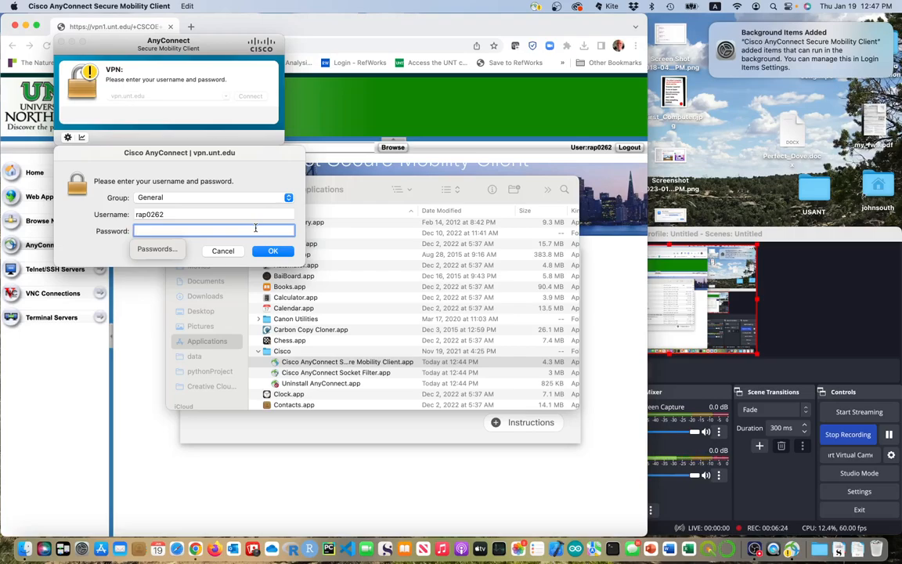
# Enter the account password for vpn.unt.edu, then re-enter it after the failed login.
pyautogui.write('••••')
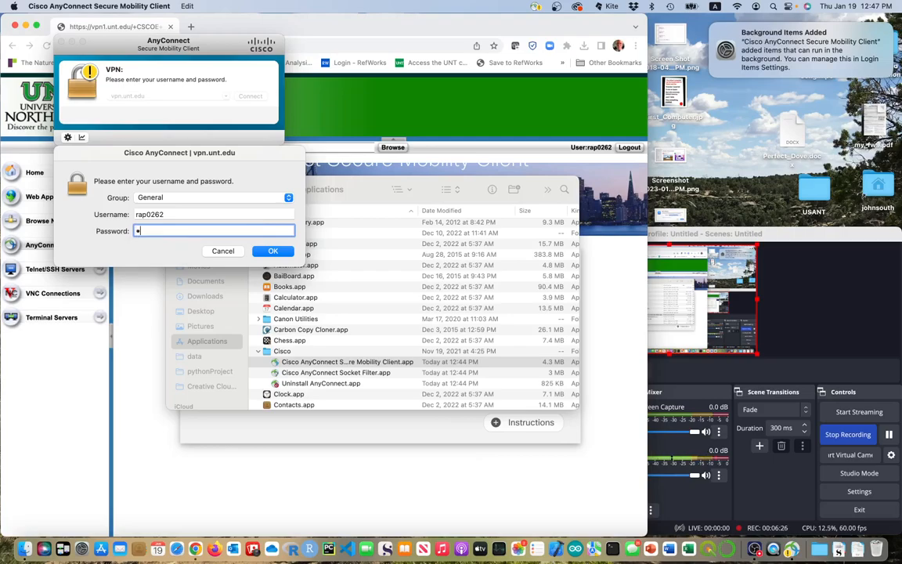
pyautogui.write('•••••••••••')
pyautogui.click(274, 252)
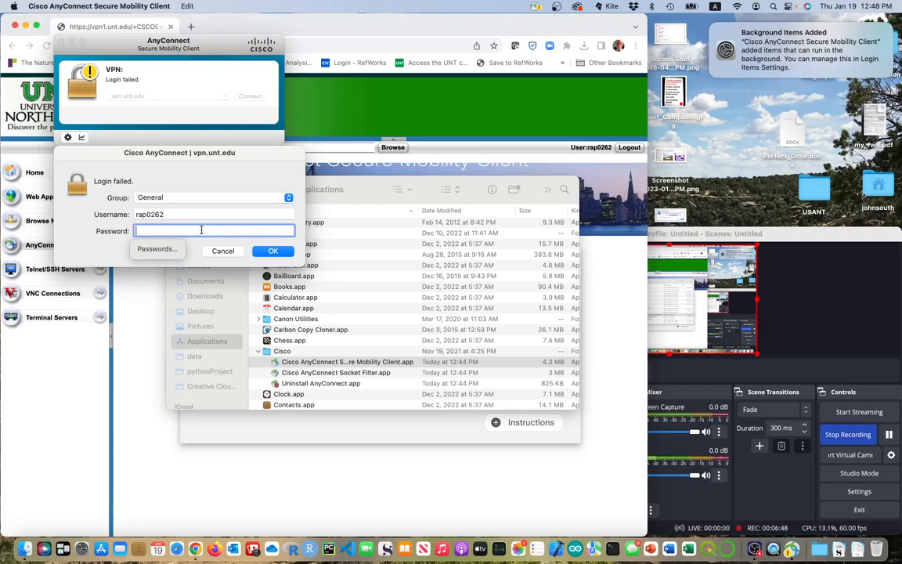
pyautogui.write('••')
pyautogui.write('•••••')
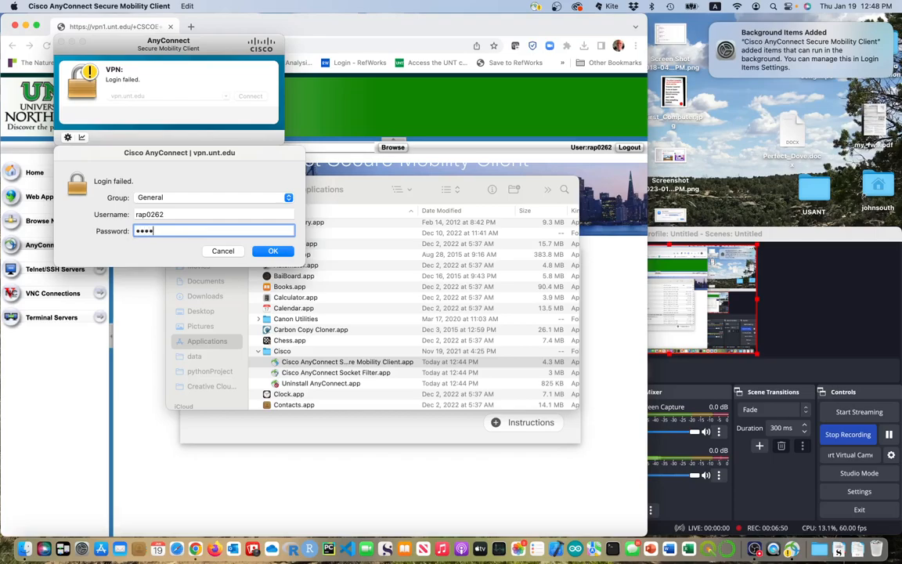
pyautogui.write('••••••••')
pyautogui.click(262, 250)
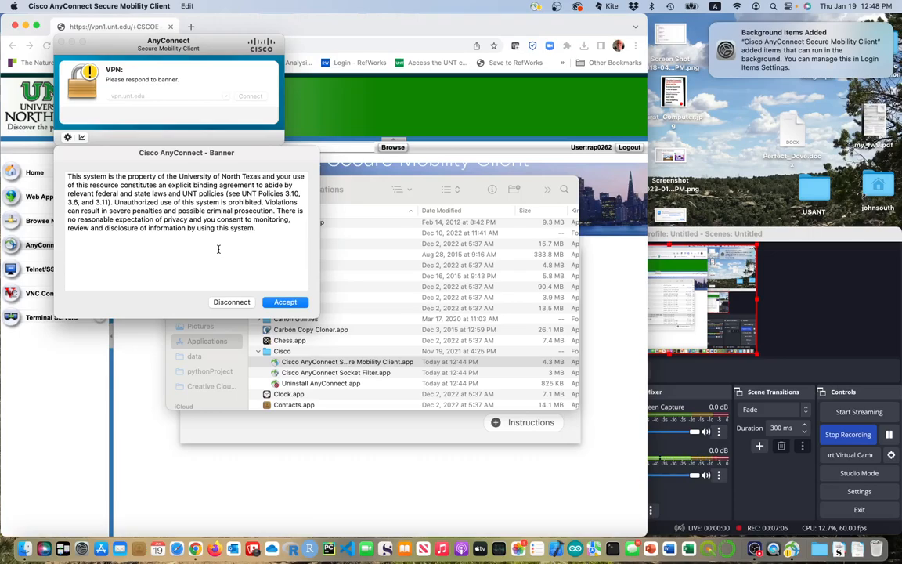
# Accept the university VPN usage banner, then close the Finder Applications window and the Background Items notification.
pyautogui.click(285, 302)
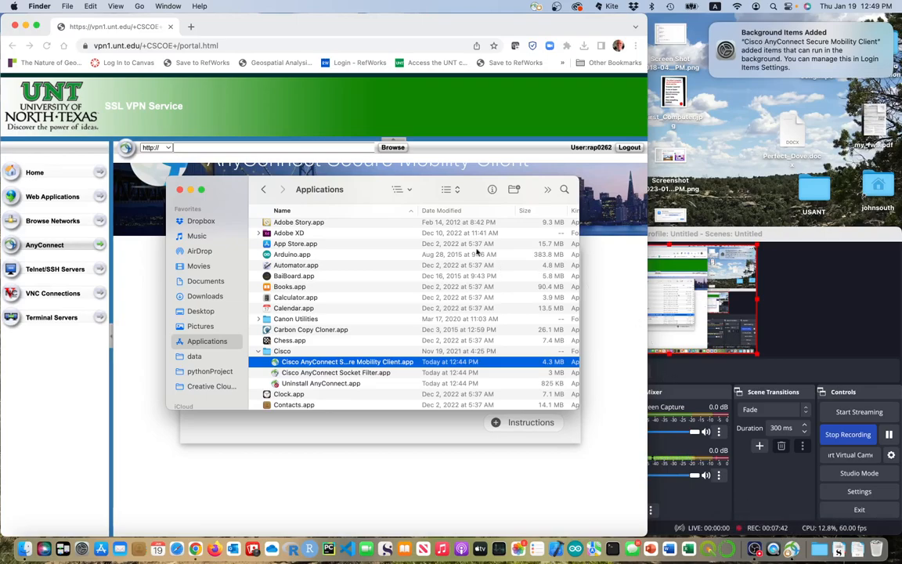
pyautogui.click(179, 189)
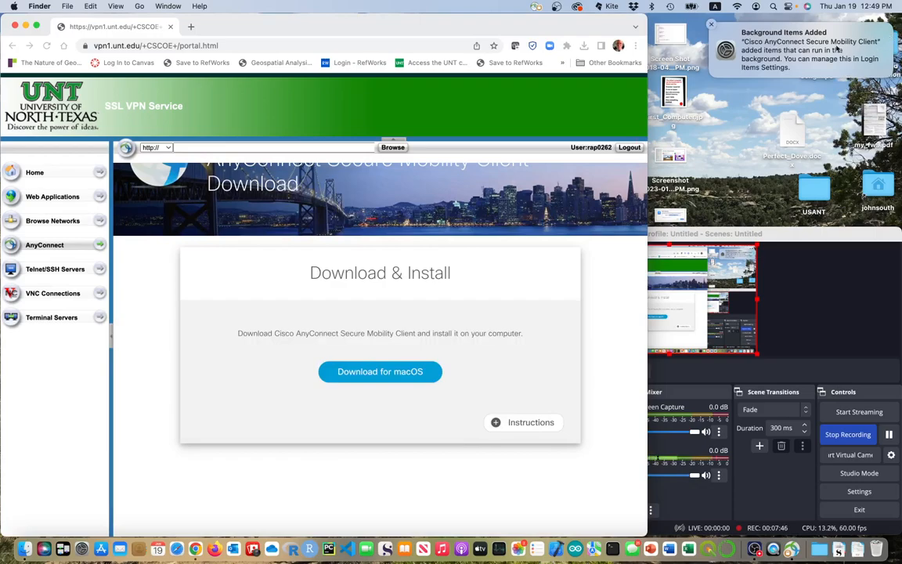
pyautogui.click(710, 27)
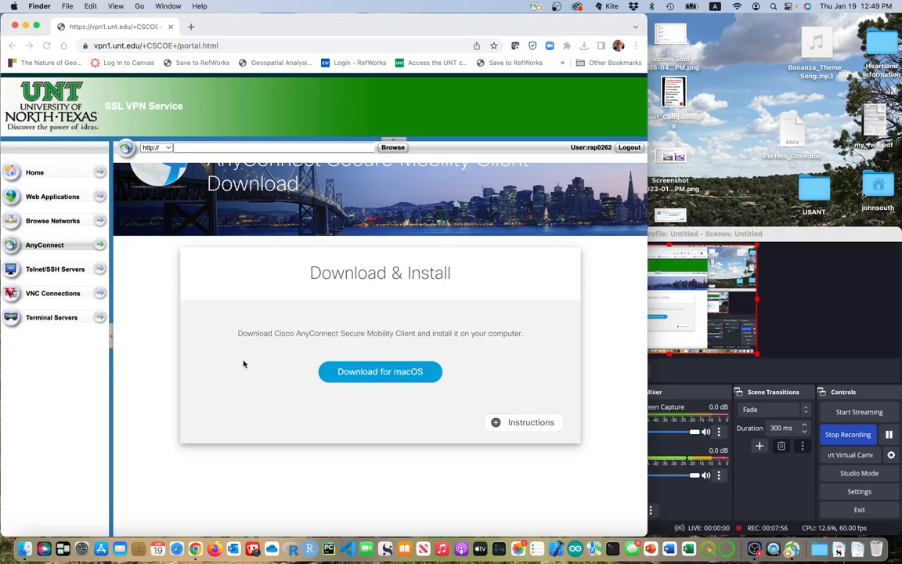
# Search the App Store for remote desktop apps.
pyautogui.click(101, 548)
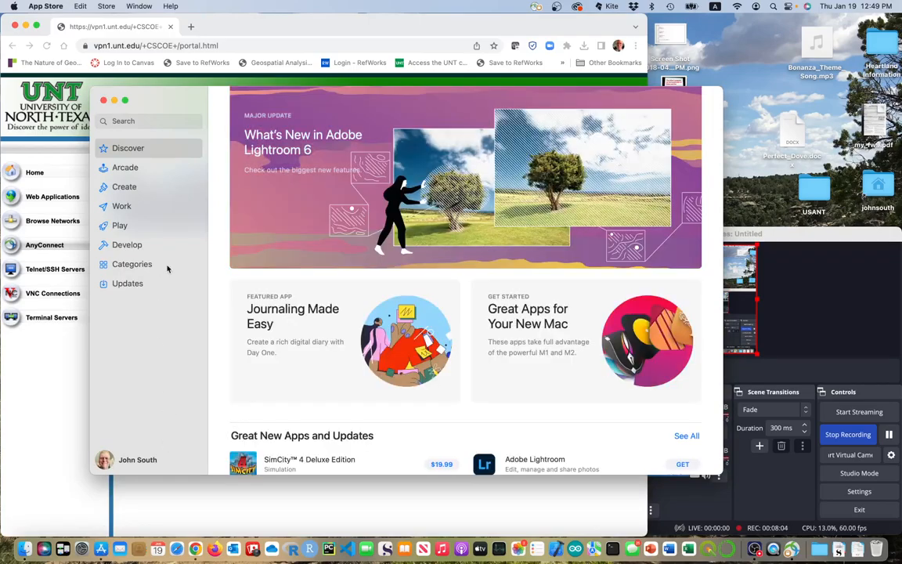
pyautogui.click(142, 120)
pyautogui.write('temo')
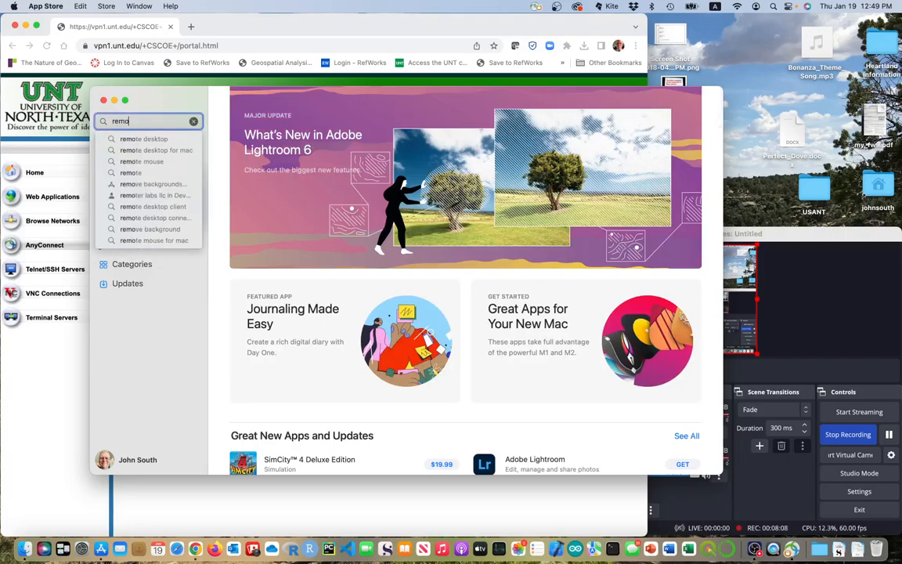
pyautogui.click(145, 139)
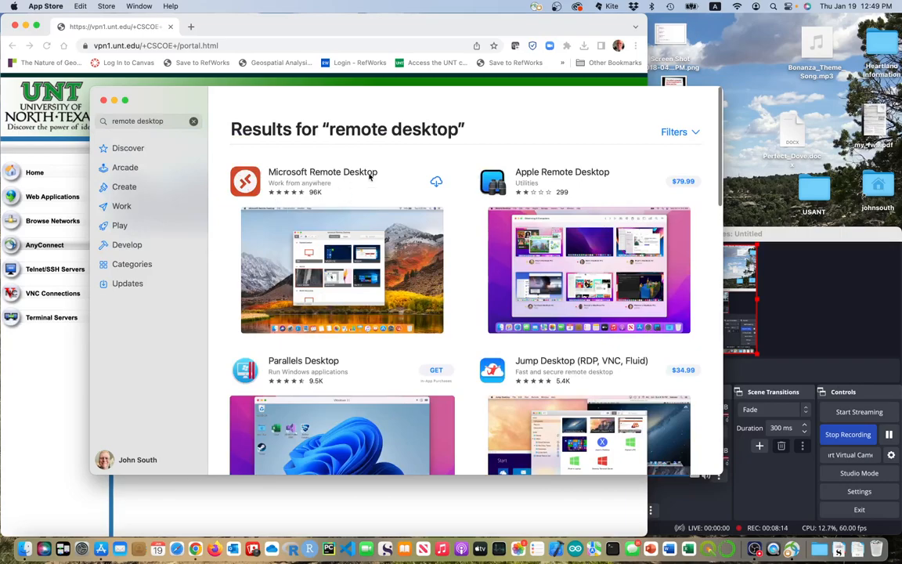
# Install Microsoft Remote Desktop from the results and launch it.
pyautogui.click(437, 182)
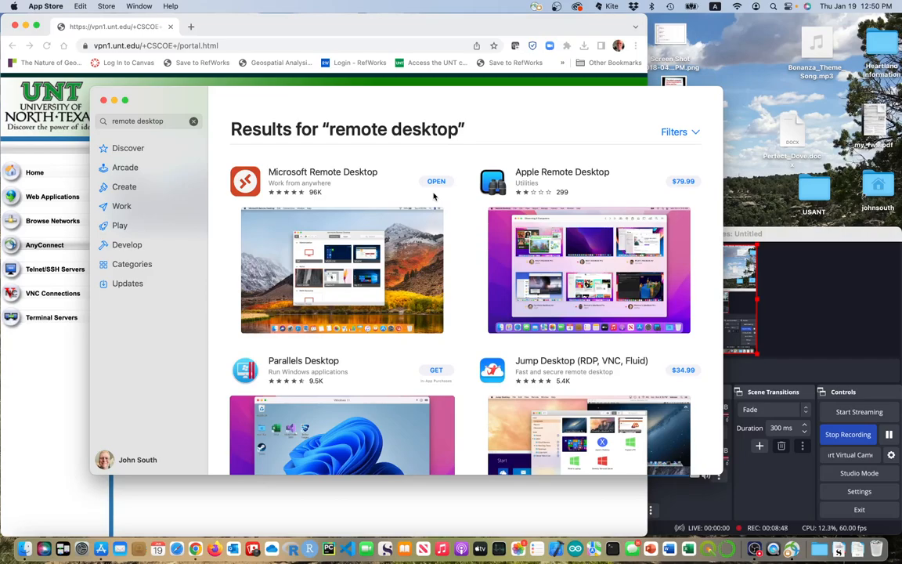
pyautogui.scroll(-2, 432, 192)
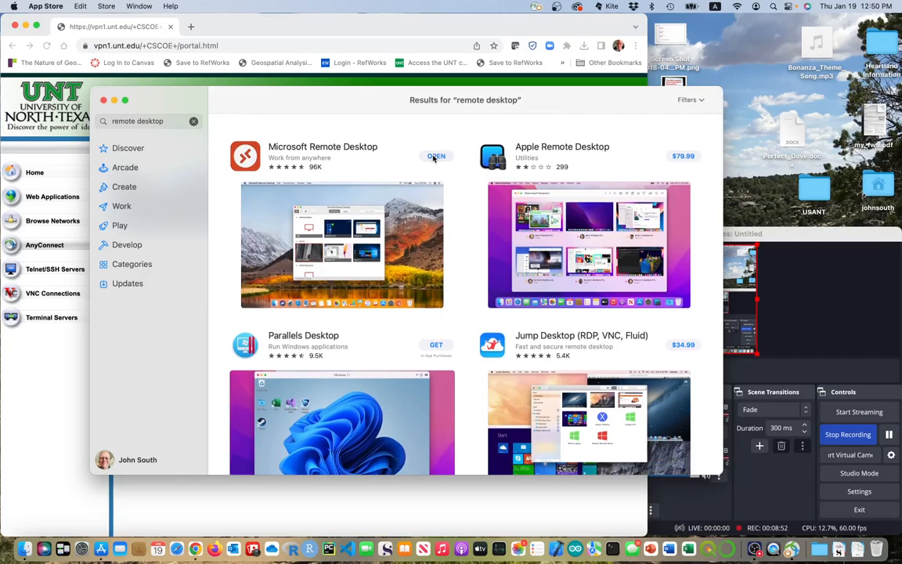
pyautogui.click(435, 156)
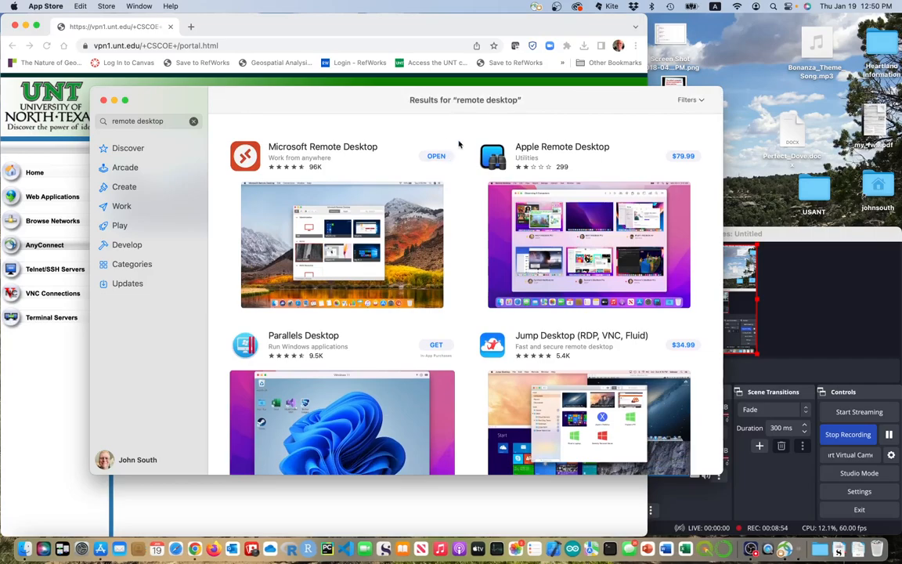
pyautogui.click(647, 117)
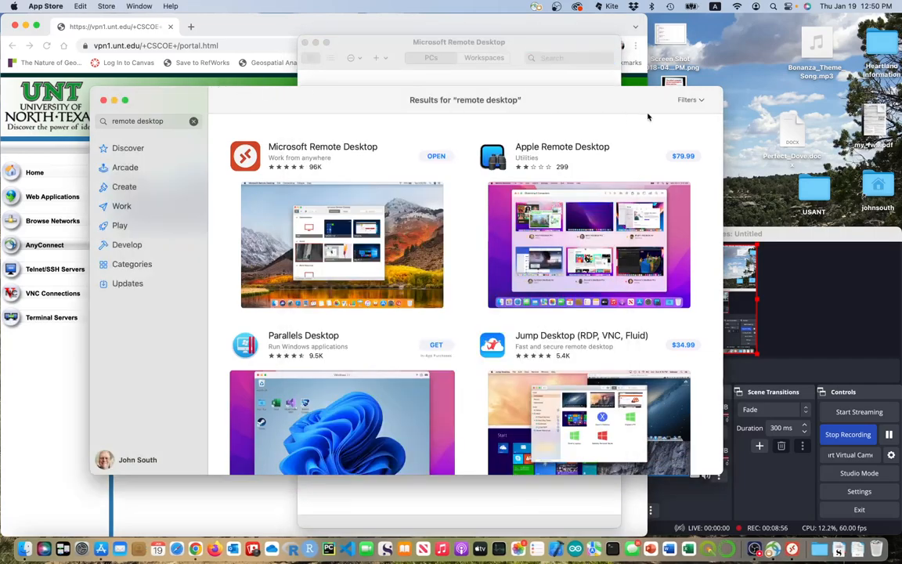
# Close the App Store, move the Remote Desktop window aside, and bring Chrome forward.
pyautogui.click(104, 100)
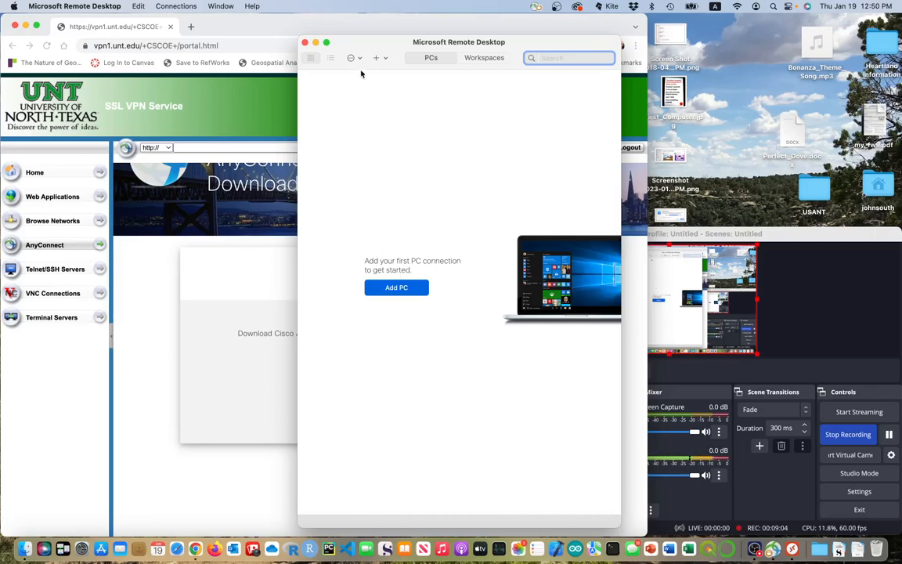
pyautogui.moveTo(364, 45); pyautogui.dragTo(645, 23)
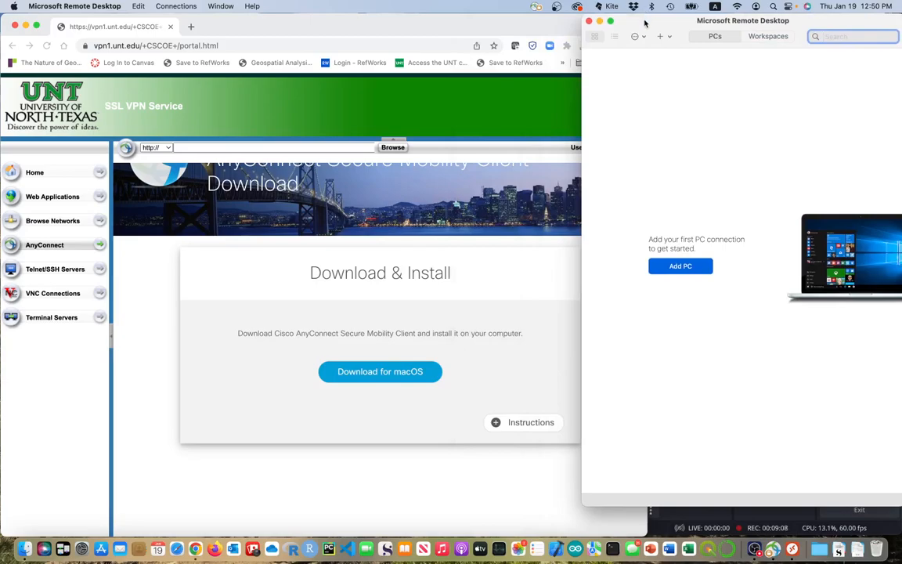
pyautogui.click(241, 35)
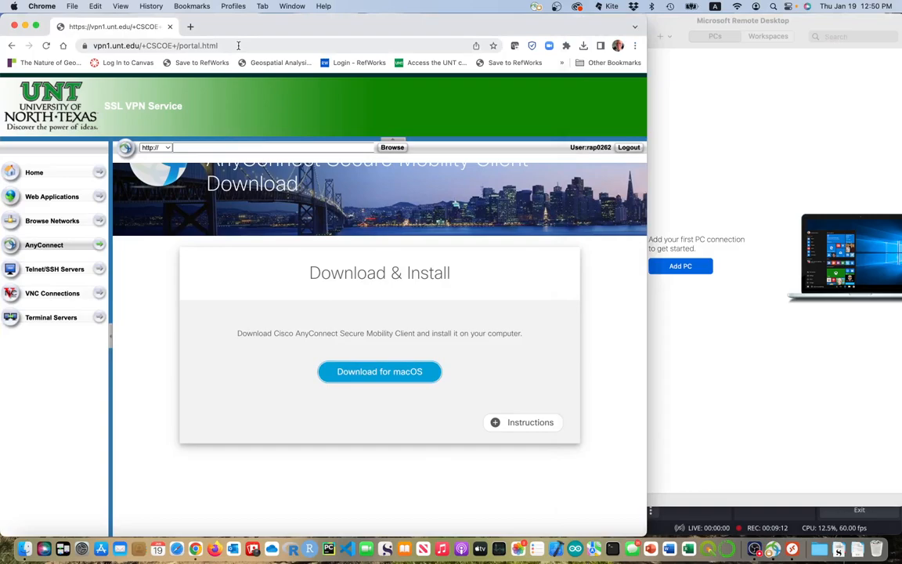
# Go to itservices.cas.unt.edu/covid-19/labs in Chrome.
pyautogui.click(239, 45)
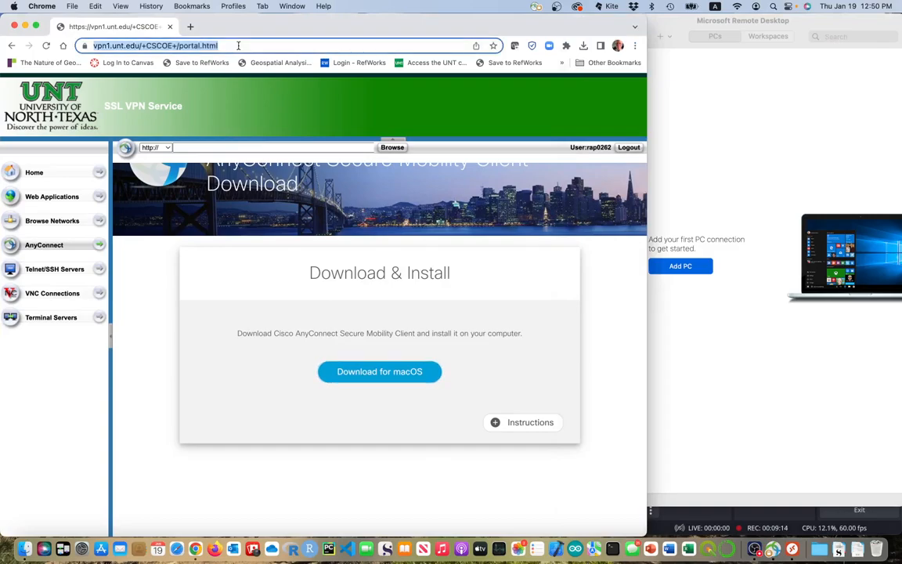
pyautogui.write('https')
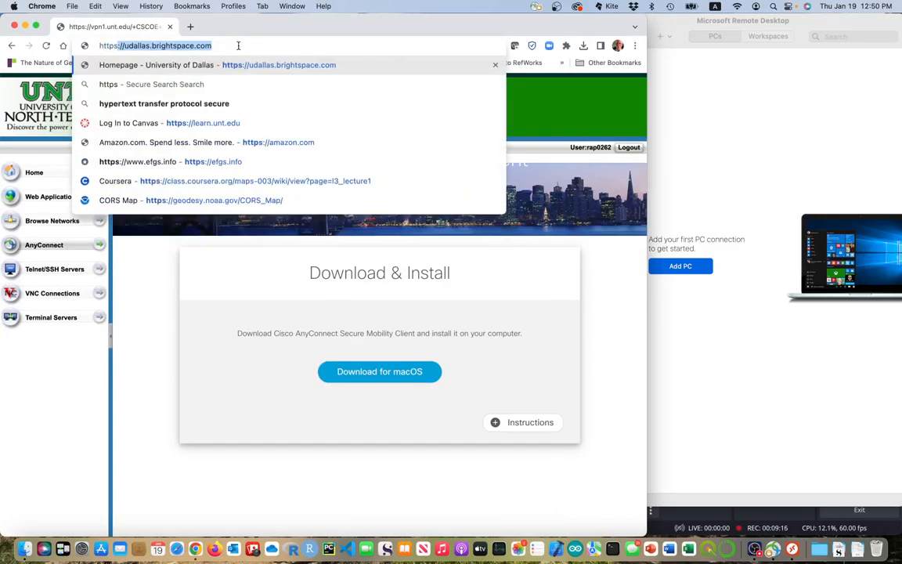
pyautogui.write('://')
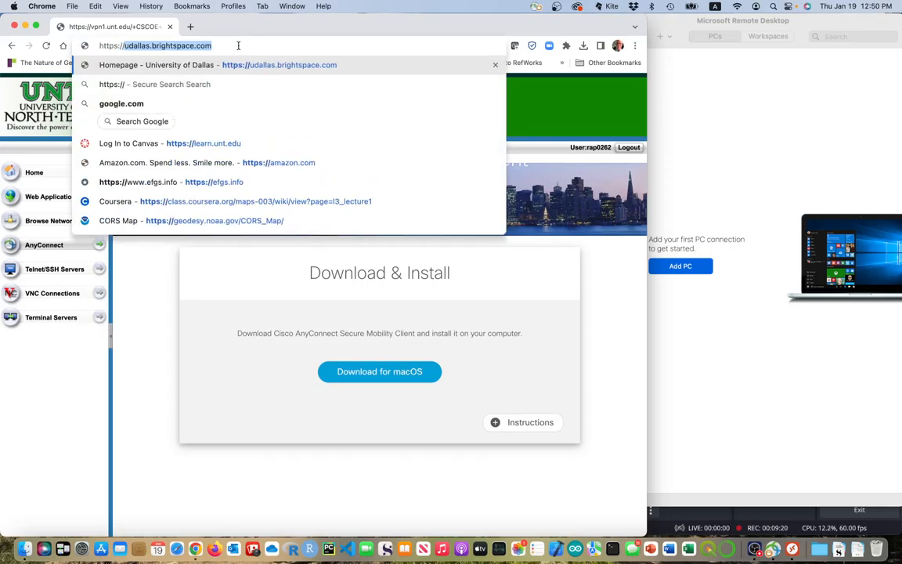
pyautogui.write('utawe==')
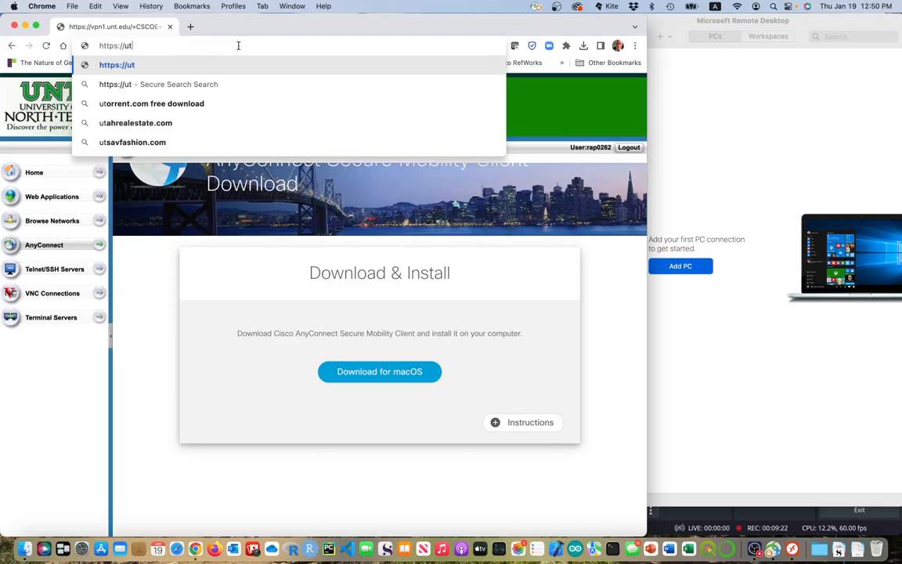
pyautogui.press('BackSpace')
pyautogui.press('BackSpace')
pyautogui.press('BackSpace')
pyautogui.press('BackSpace')
pyautogui.press('BackSpace')
pyautogui.press('BackSpace')
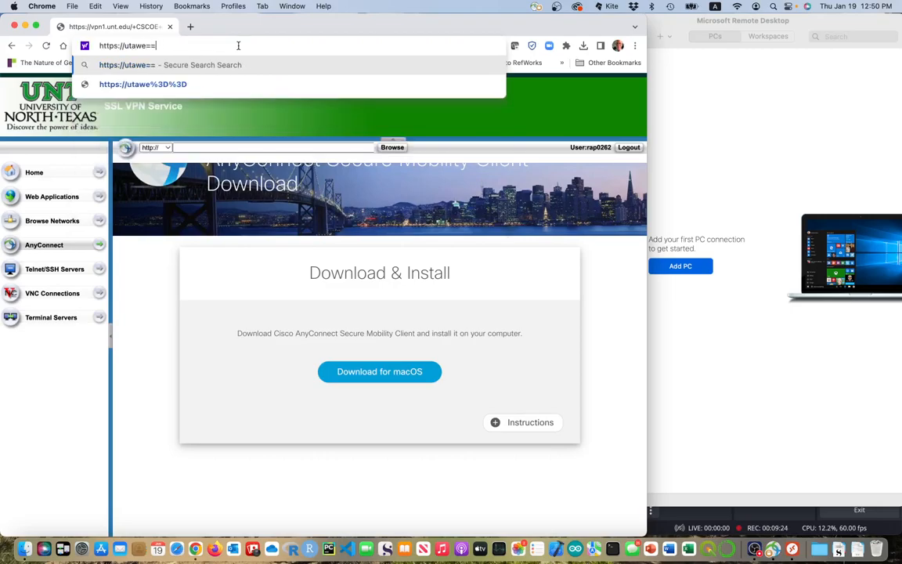
pyautogui.press('BackSpace')
pyautogui.write('i')
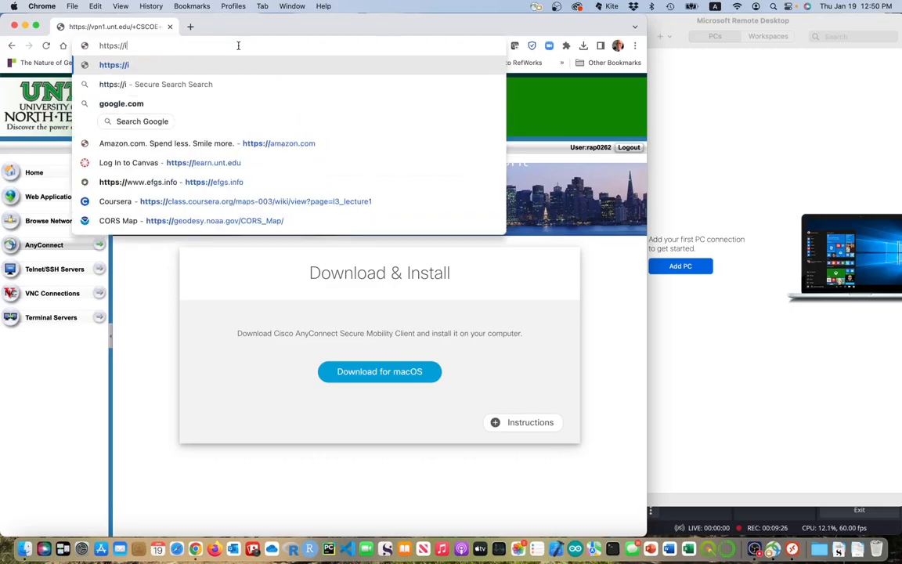
pyautogui.write('tservices')
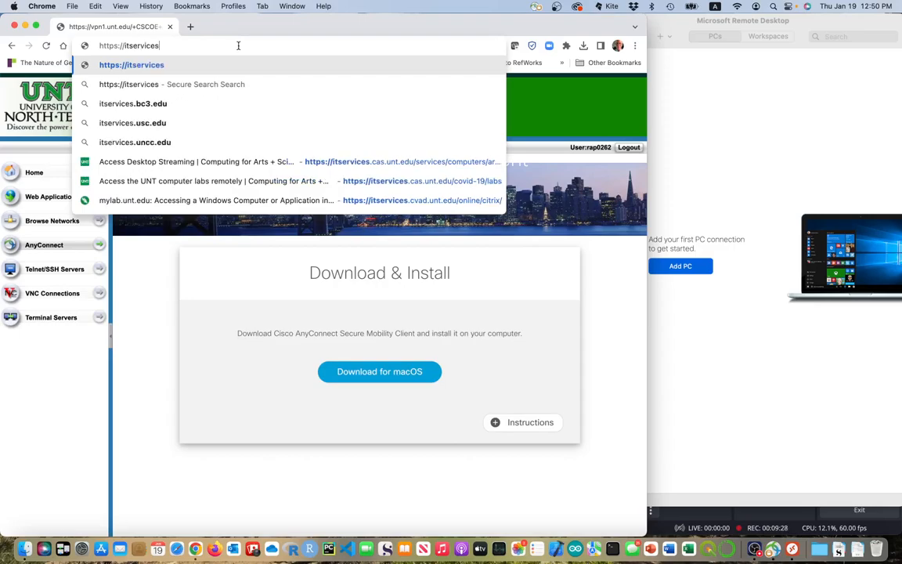
pyautogui.write('.cas')
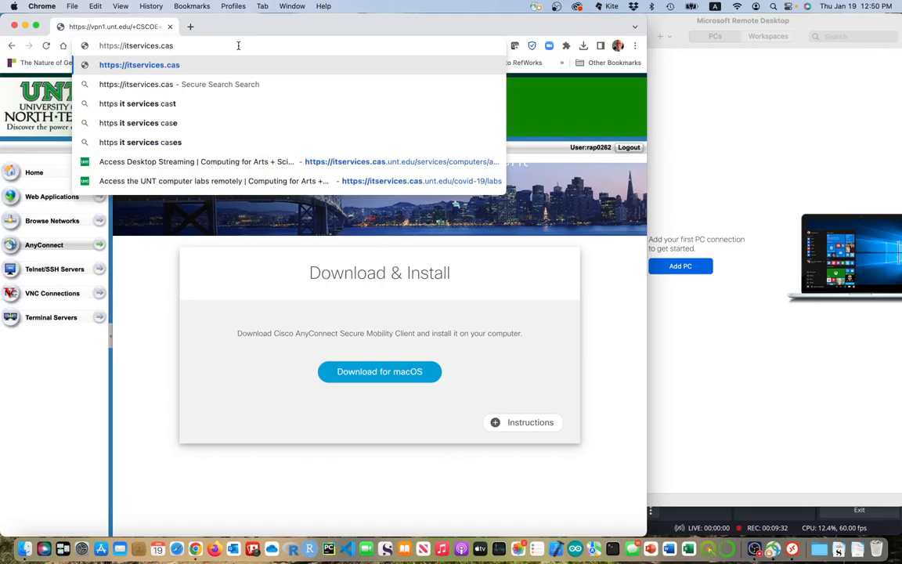
pyautogui.write('.')
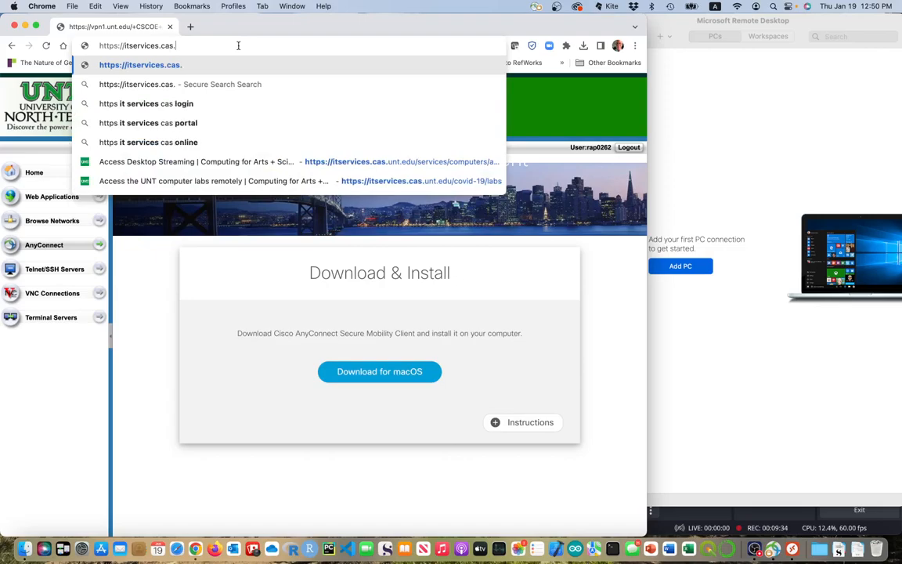
pyautogui.write('unt.e')
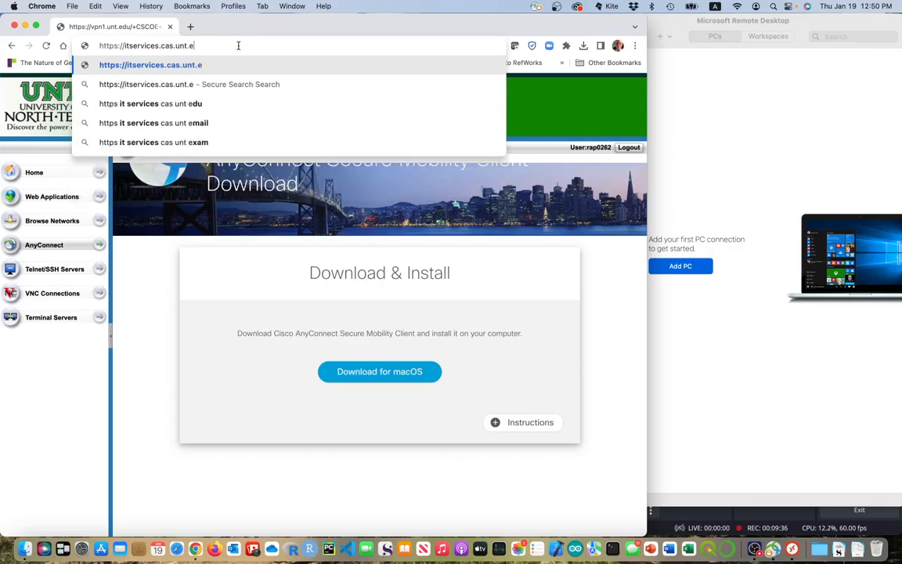
pyautogui.write('du/')
pyautogui.write('cov')
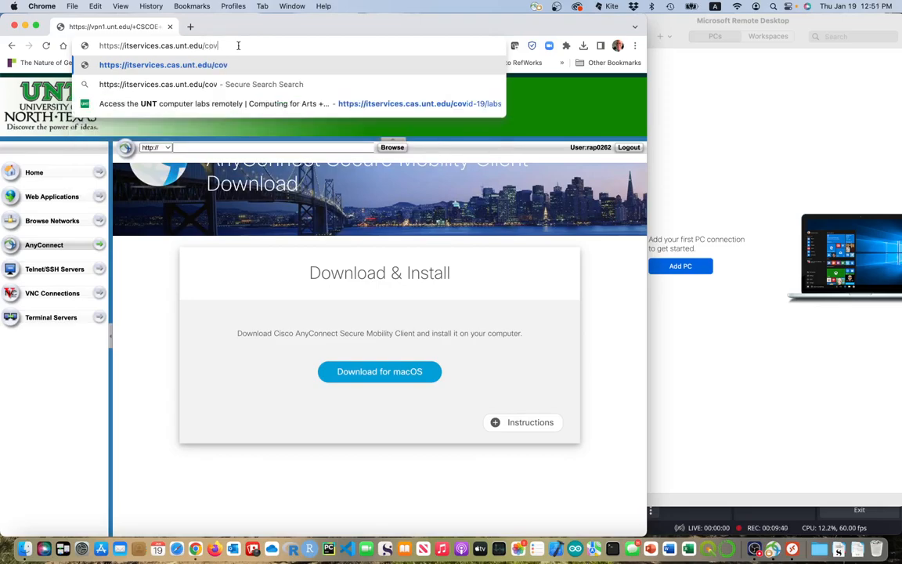
pyautogui.write('id-19')
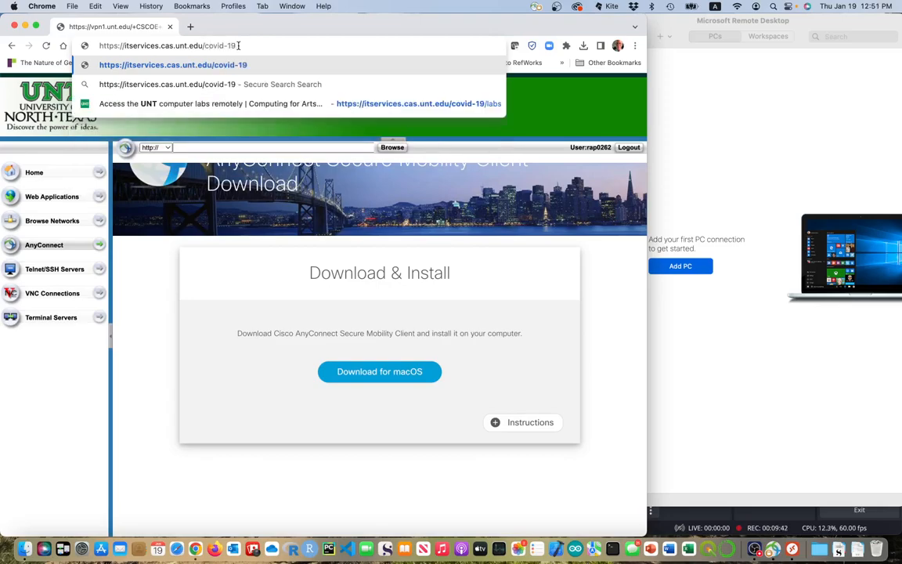
pyautogui.write('/labs')
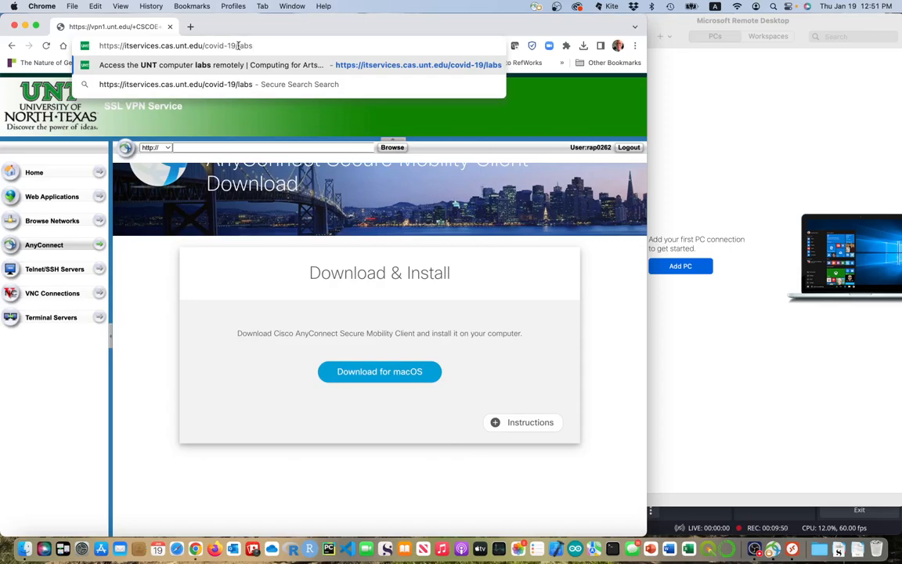
pyautogui.press('Return')
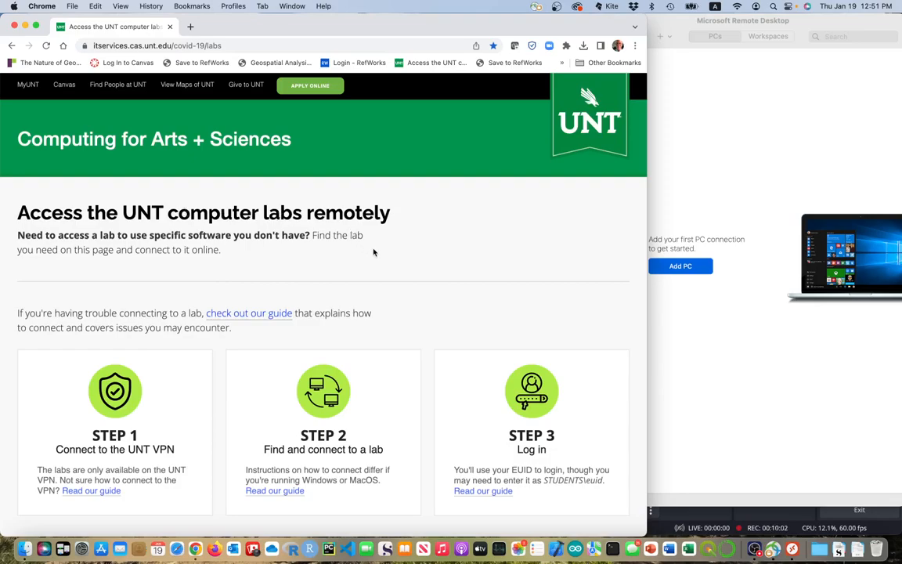
# Scroll the labs page down to the Geography CSAM1 and CSAM2 entries.
pyautogui.scroll(-5, 373, 252)
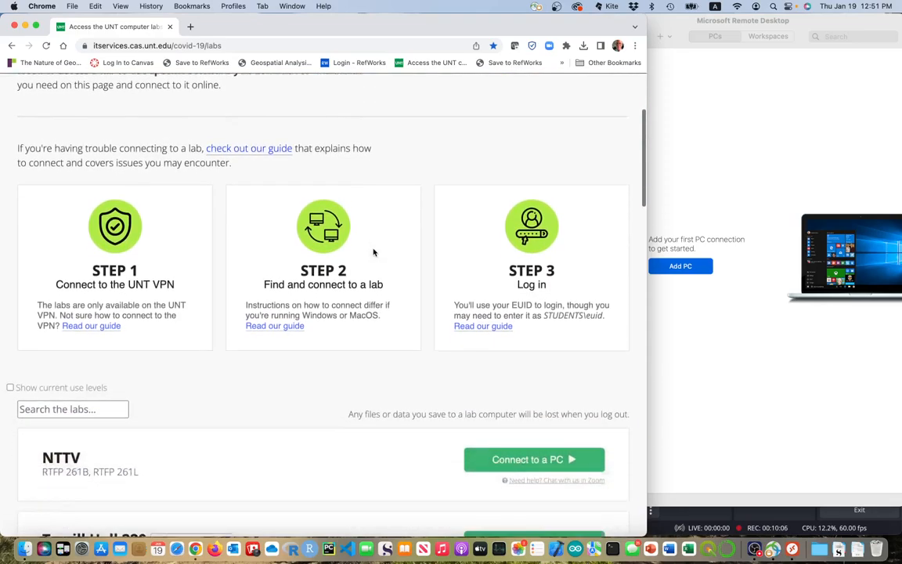
pyautogui.scroll(-20, 373, 252)
pyautogui.scroll(-3, 374, 252)
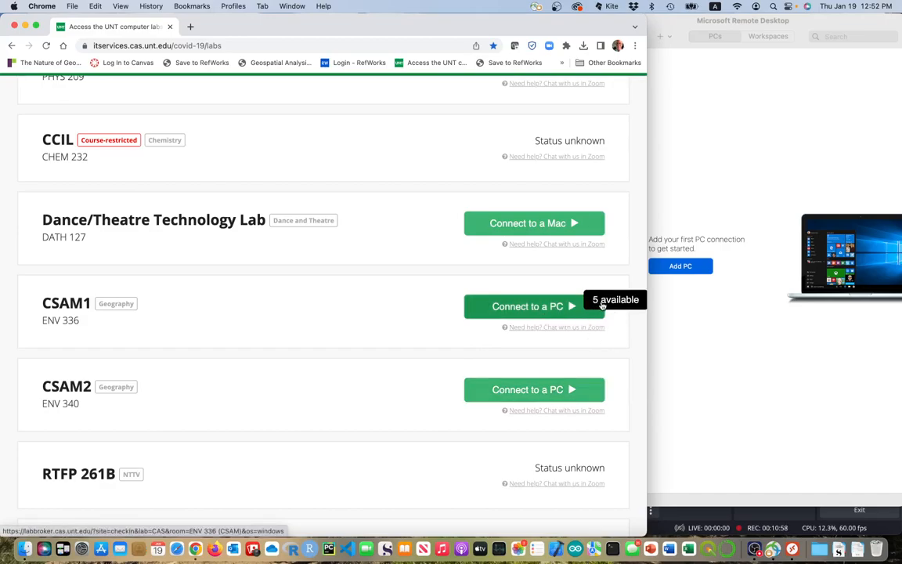
# Download the CSAM2 ENV 340 connection file and show it in the Downloads stack.
pyautogui.click(528, 394)
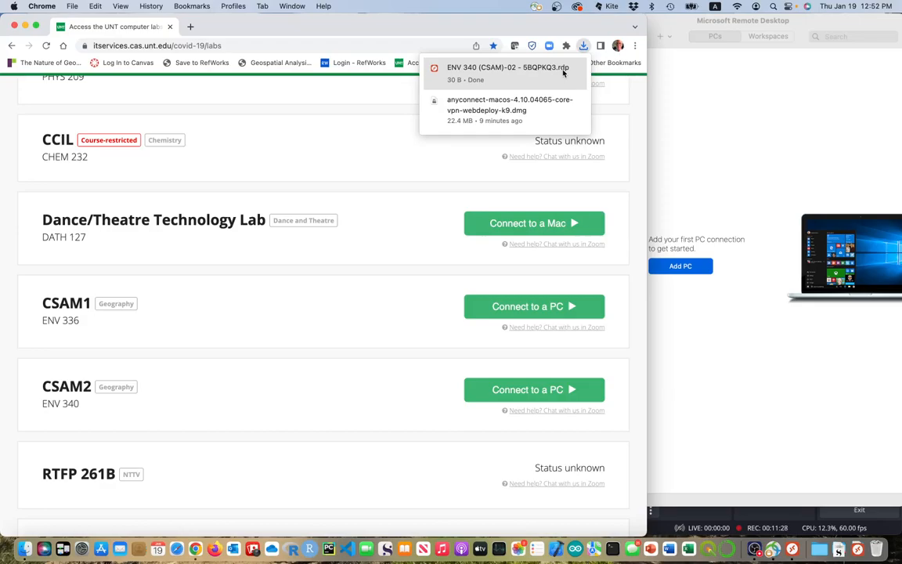
pyautogui.click(819, 549)
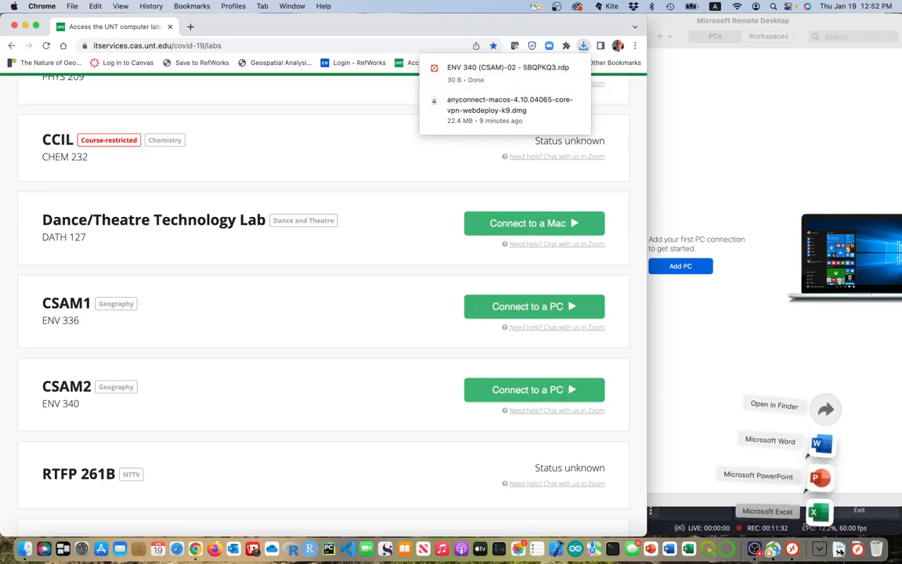
pyautogui.click(821, 552)
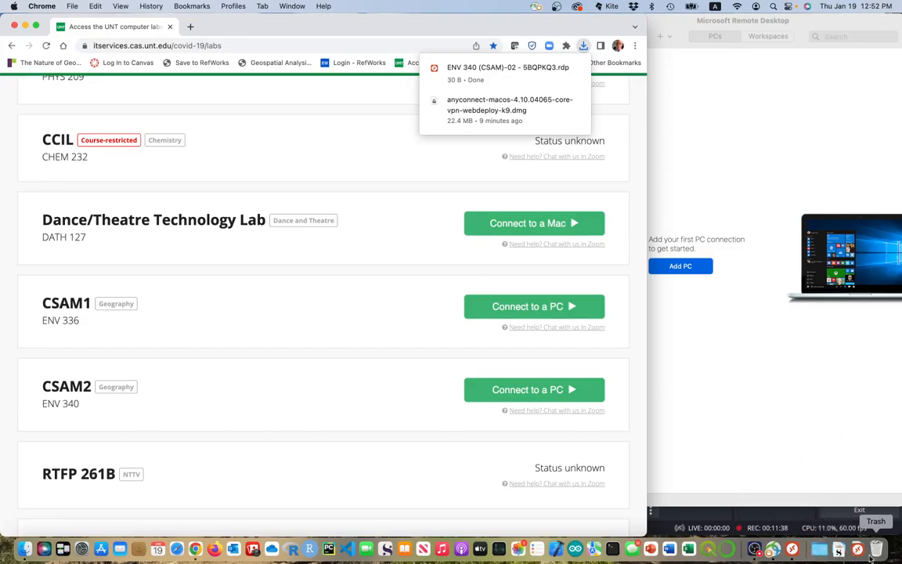
pyautogui.click(858, 550)
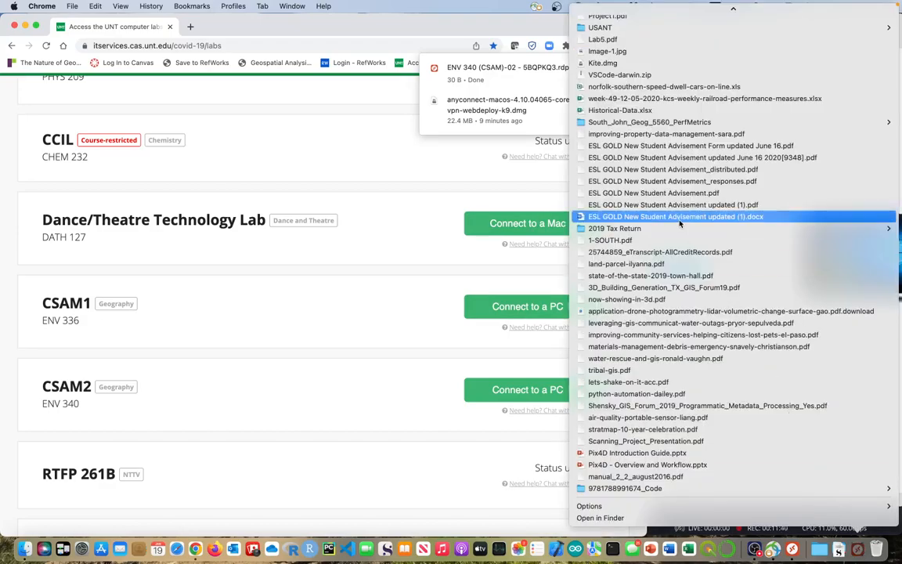
pyautogui.scroll(10, 680, 225)
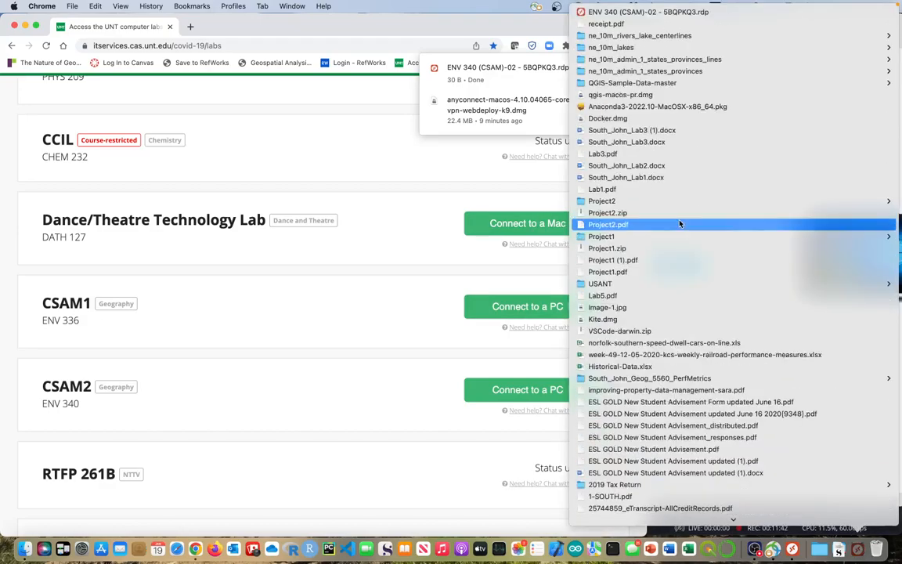
# Open the ENV 340 .rdp file, enter the student account username and password, and accept the certificate.
pyautogui.click(688, 17)
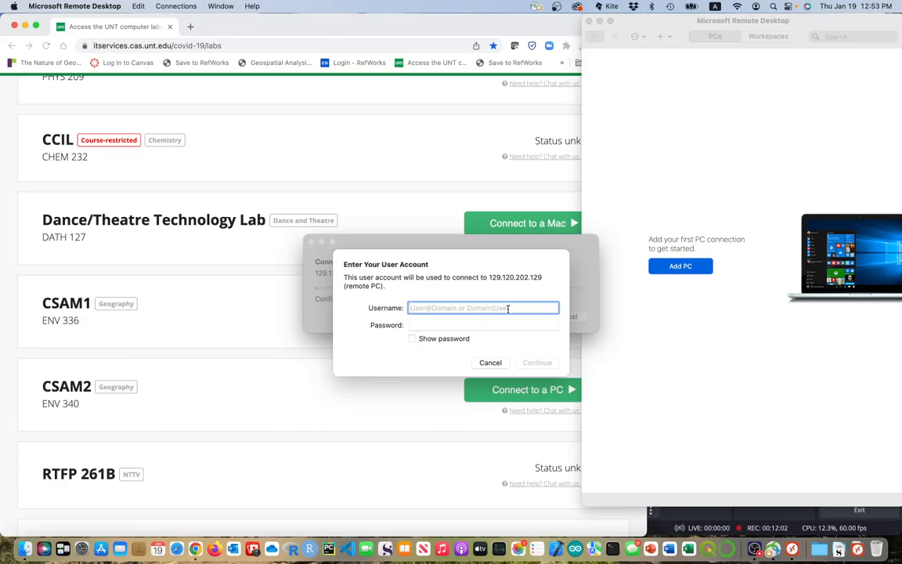
pyautogui.write('student')
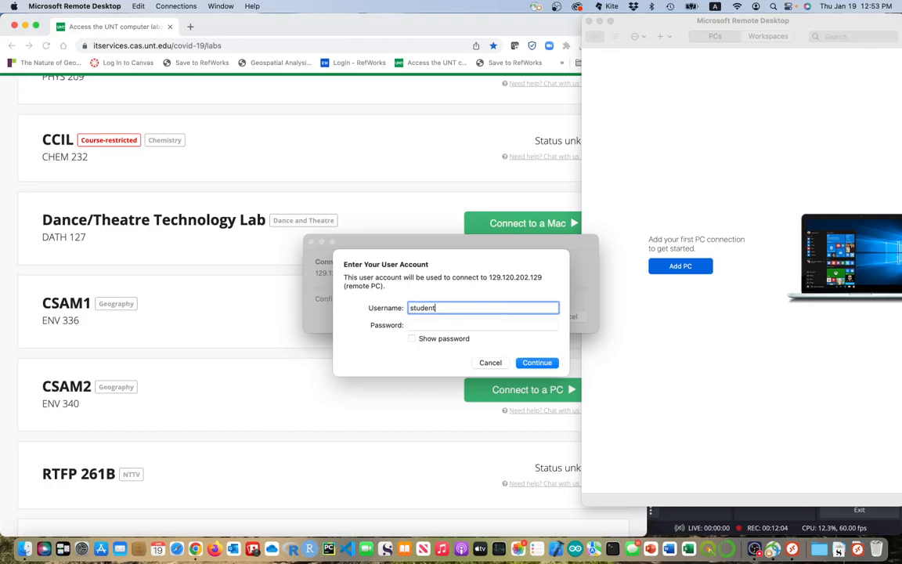
pyautogui.write('a')
pyautogui.press('BackSpace')
pyautogui.write('s\\')
pyautogui.write('rap0262')
pyautogui.press('Tab')
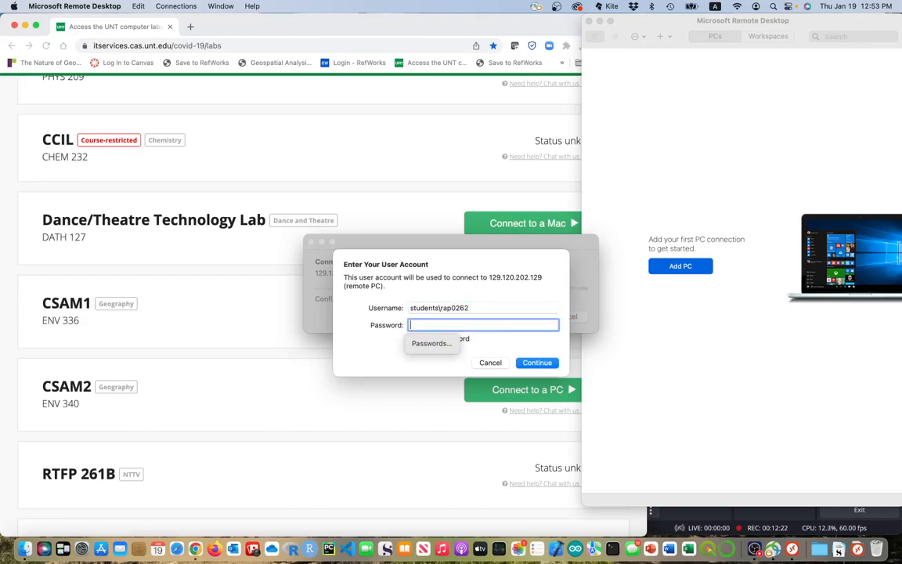
pyautogui.write('••')
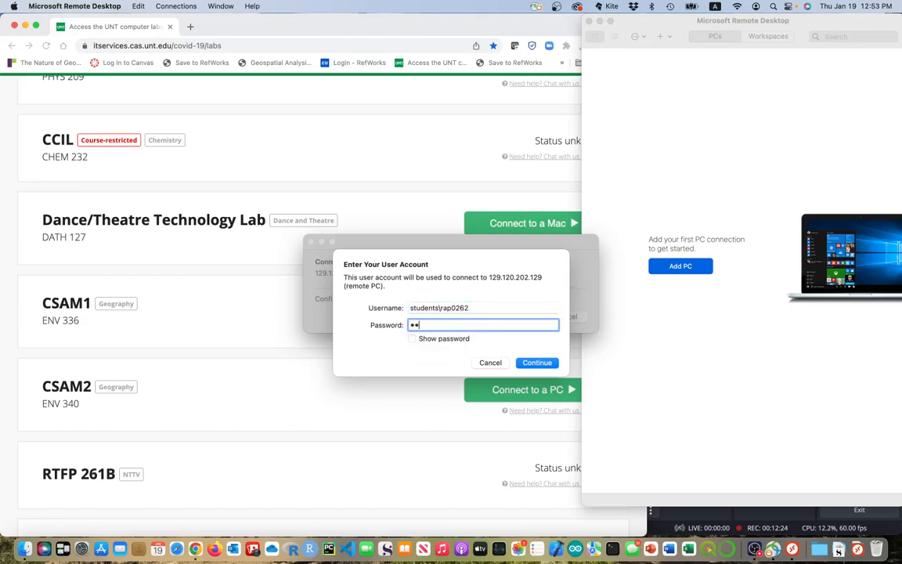
pyautogui.write('••••••••••••••')
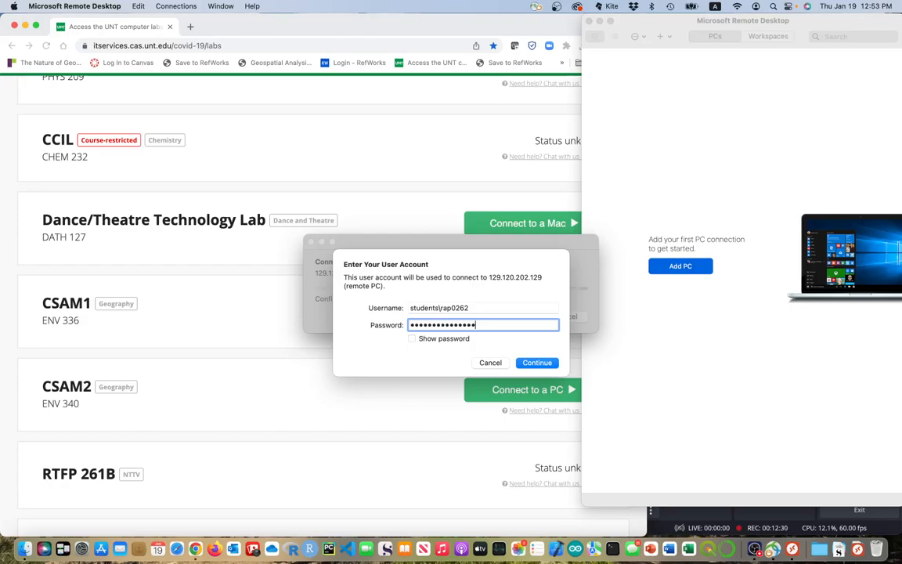
pyautogui.click(536, 363)
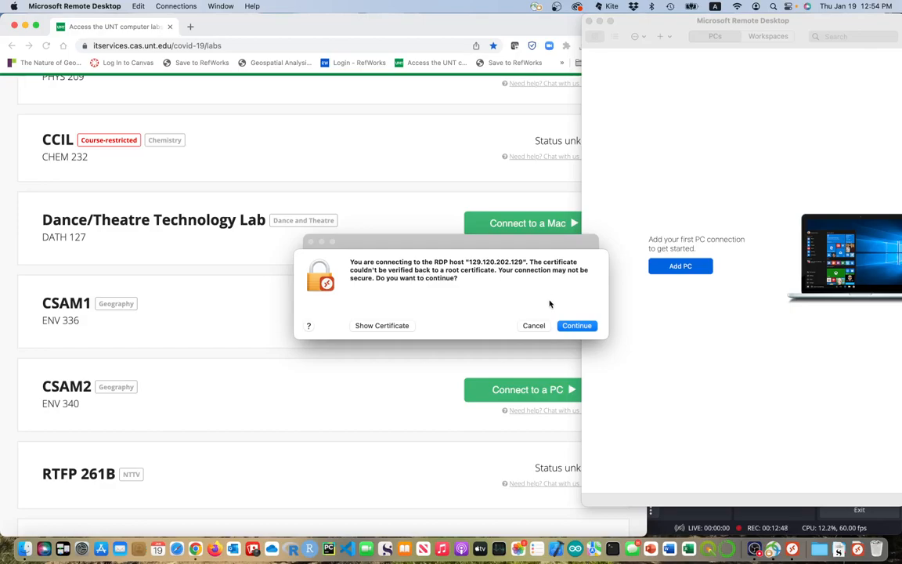
pyautogui.click(572, 327)
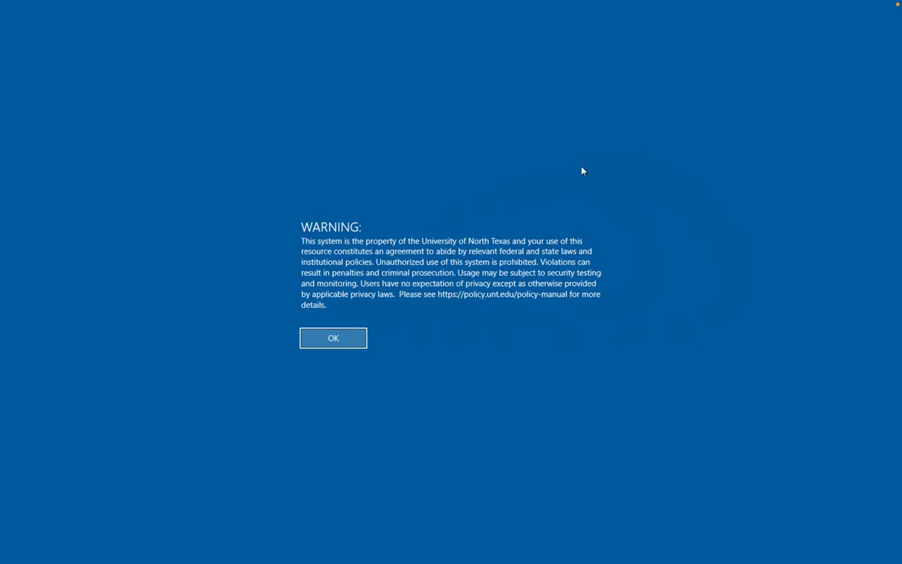
# Acknowledge the UNT usage warning to reach the remote Windows desktop.
pyautogui.click(325, 339)
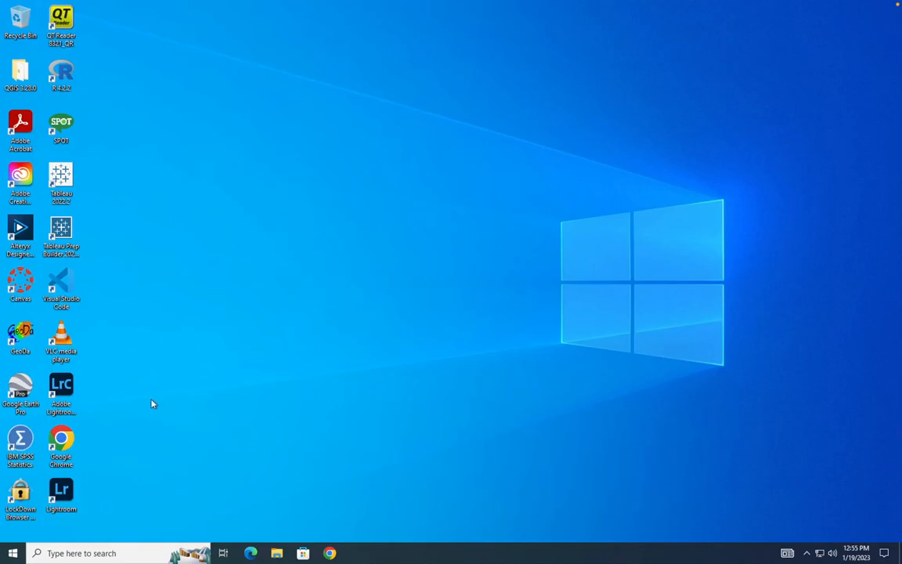
# Launch Chrome on the remote PC, open unt.instructure.com, and maximize the window.
pyautogui.doubleClick(61, 444)
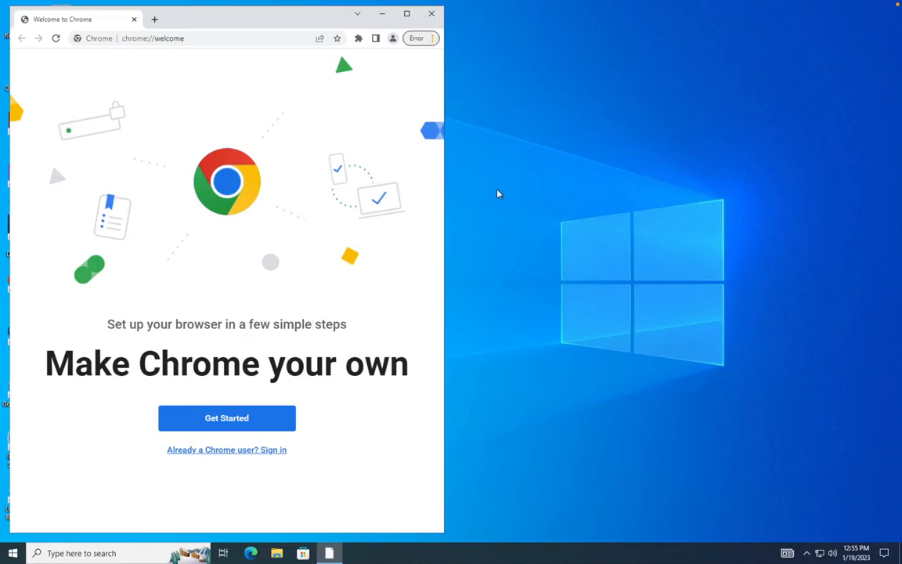
pyautogui.click(205, 38)
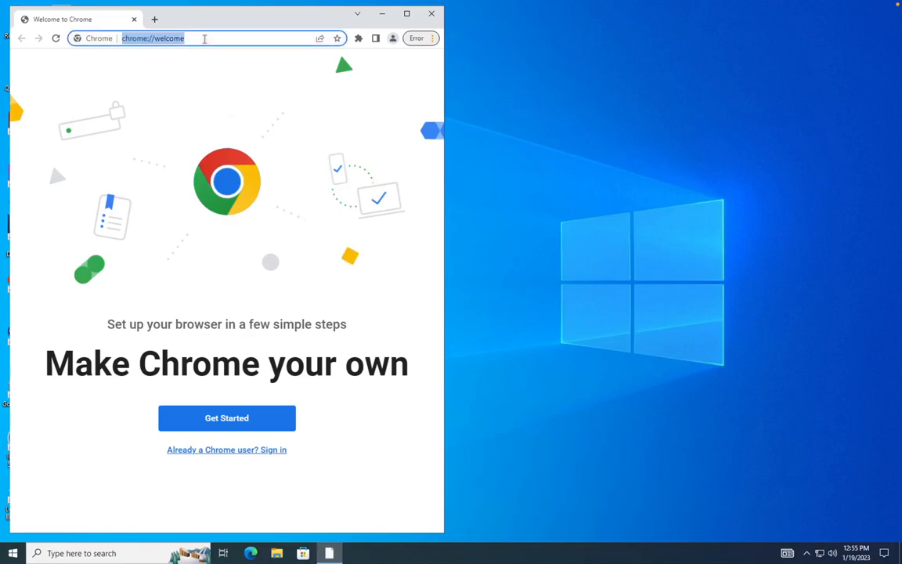
pyautogui.write('unt.')
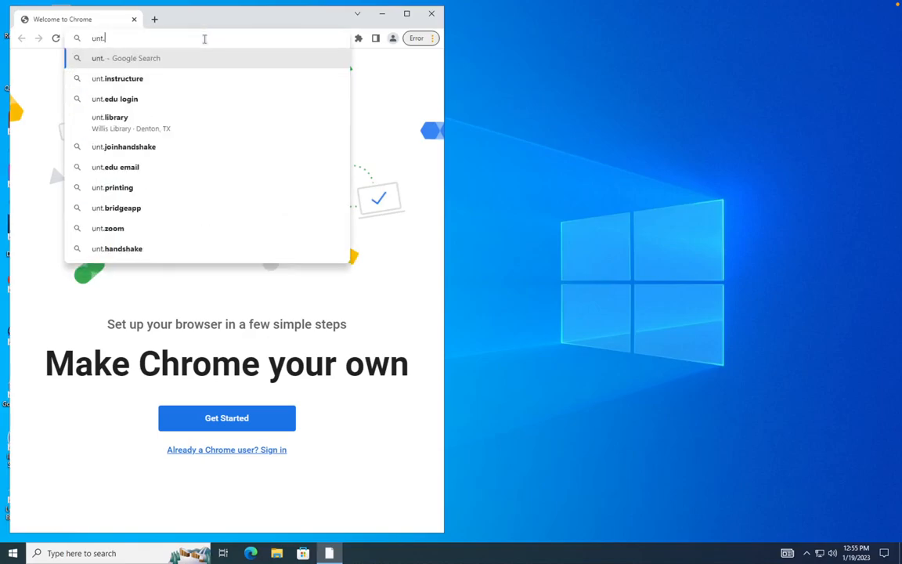
pyautogui.write('iu=')
pyautogui.press('BackSpace')
pyautogui.press('BackSpace')
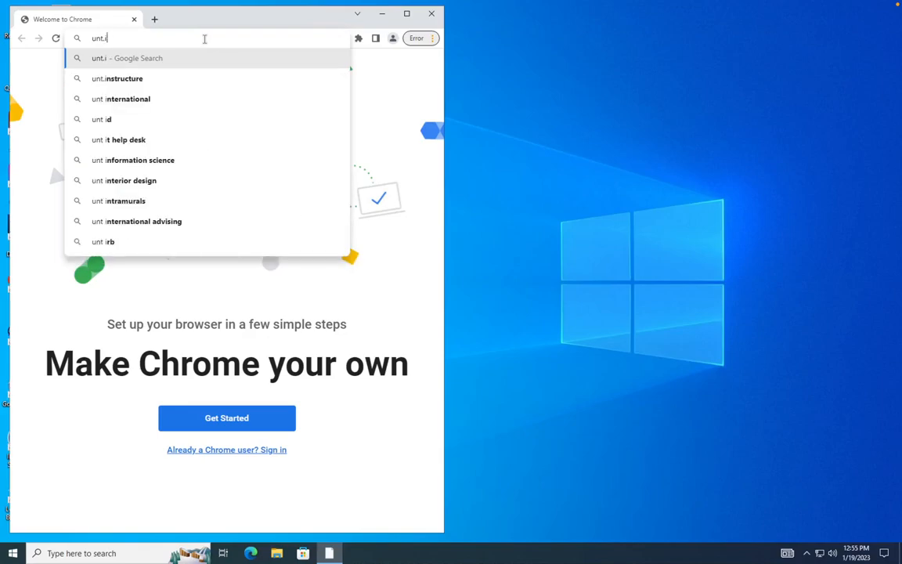
pyautogui.click(181, 79)
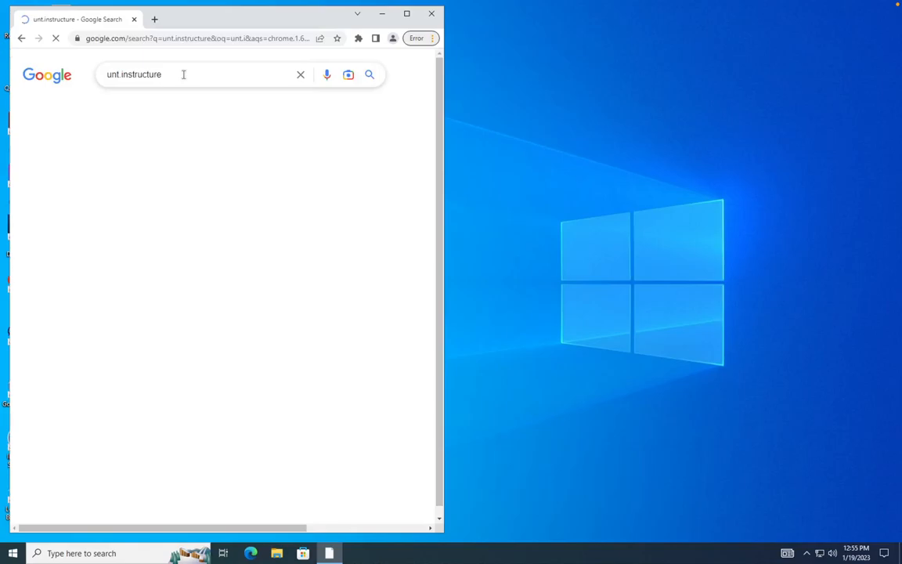
pyautogui.click(96, 148)
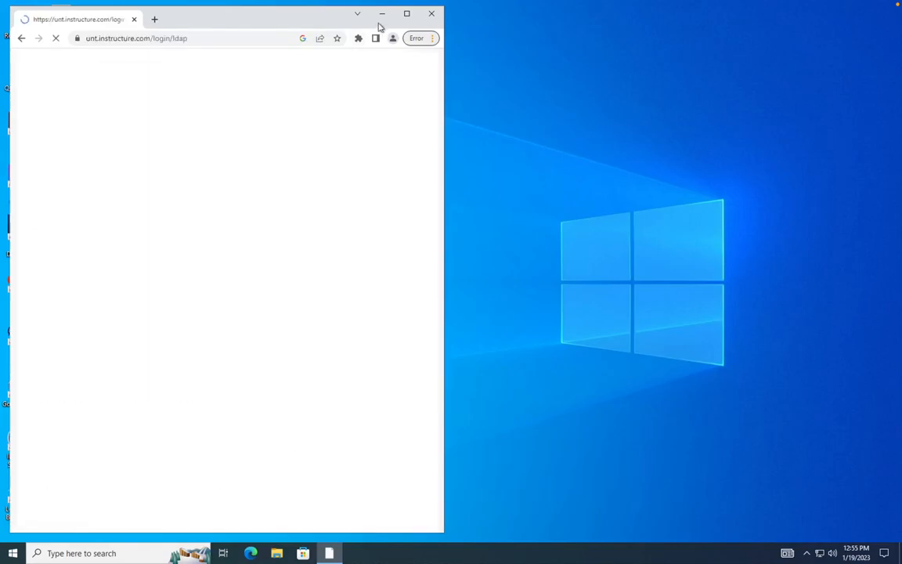
pyautogui.click(406, 13)
# Log in to Canvas with the EUID and password, then dismiss the welcome tour.
pyautogui.click(416, 140)
pyautogui.write('rap0262')
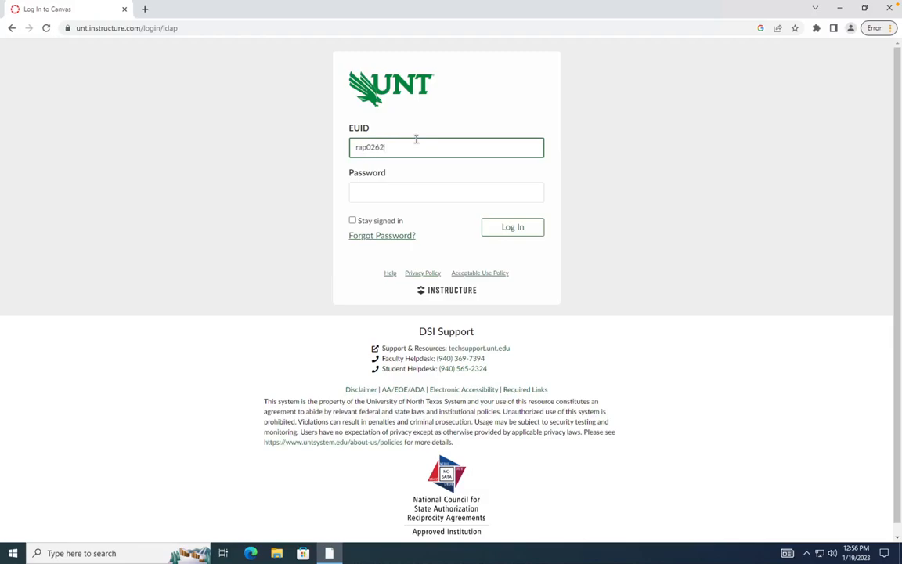
pyautogui.press('Tab')
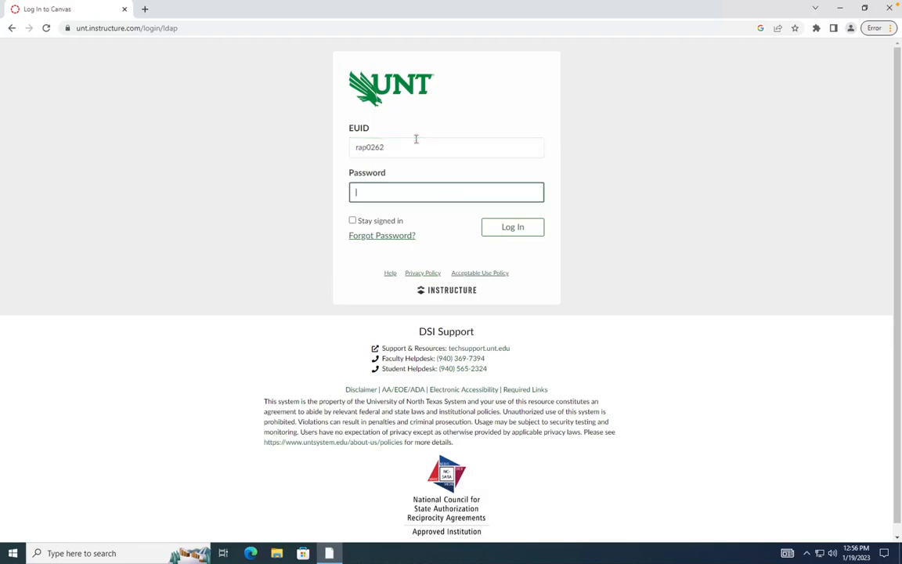
pyautogui.write('•••••••••••••••')
pyautogui.click(502, 229)
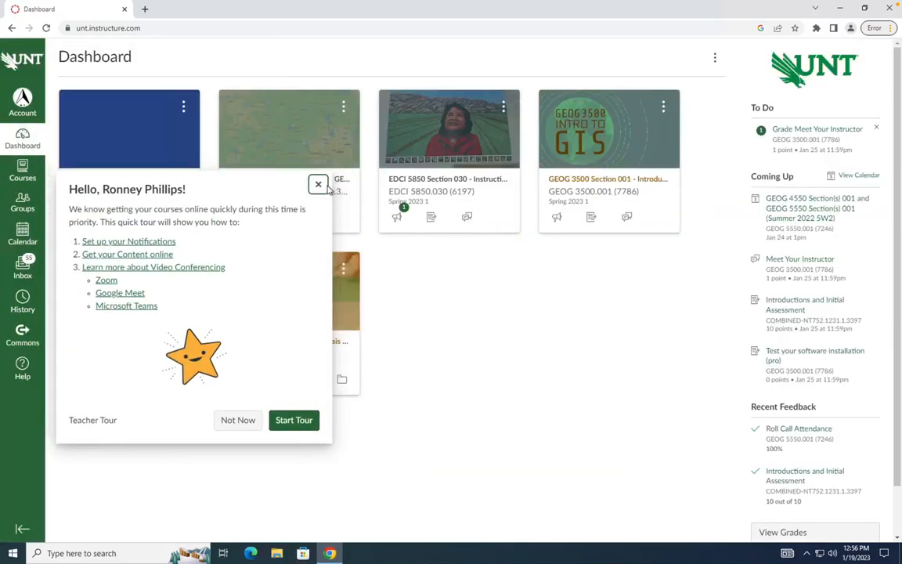
pyautogui.click(318, 184)
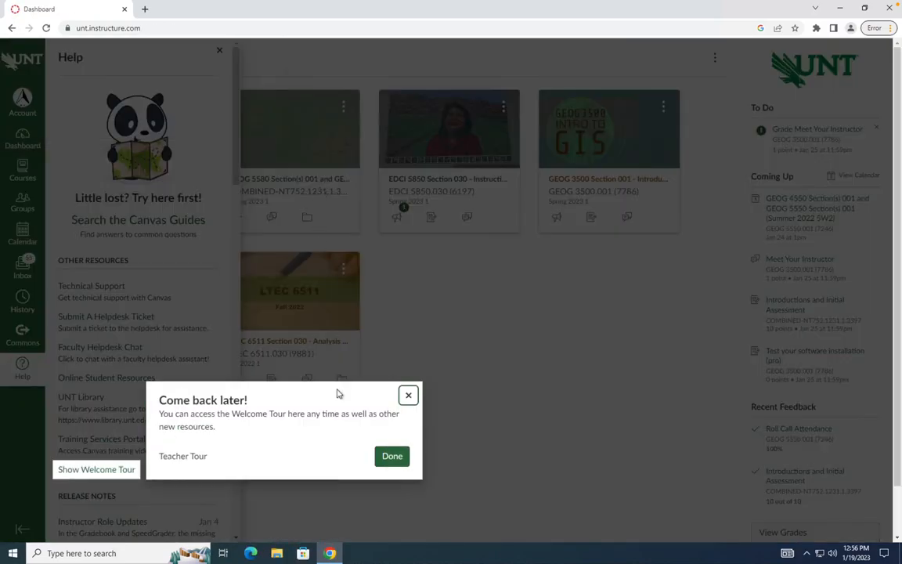
pyautogui.click(384, 455)
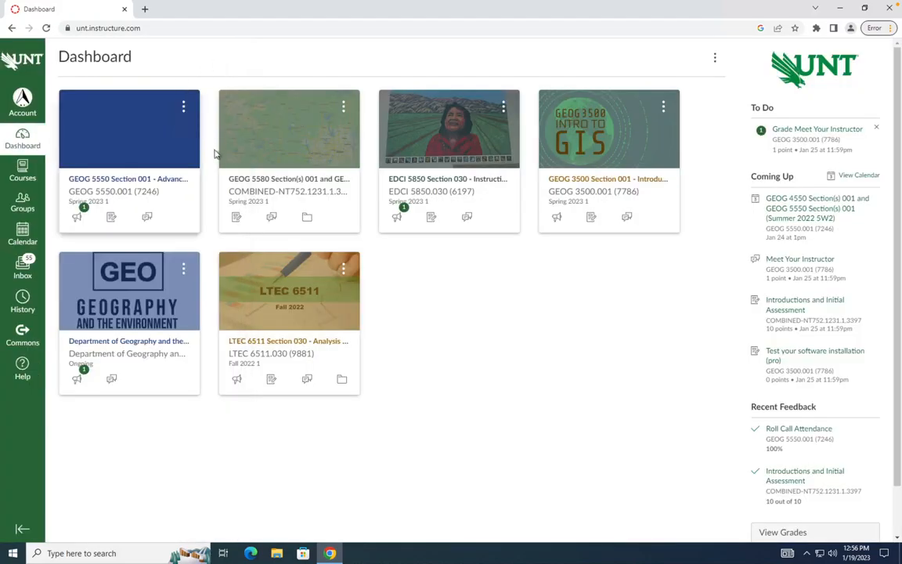
# Open GEOG 3500 and its 'Test your software installation (pro)' assignment under ArcGIS Installation Instruction.
pyautogui.click(558, 159)
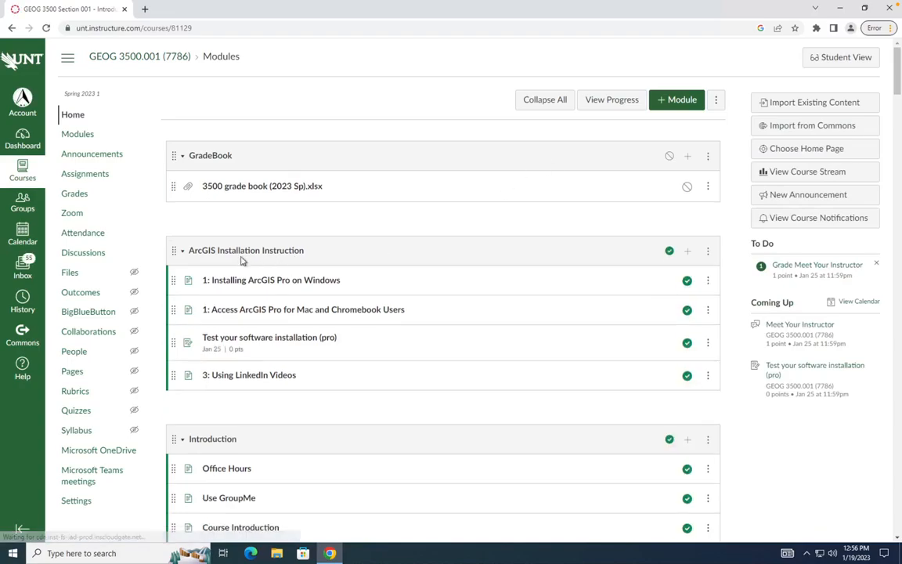
pyautogui.click(181, 252)
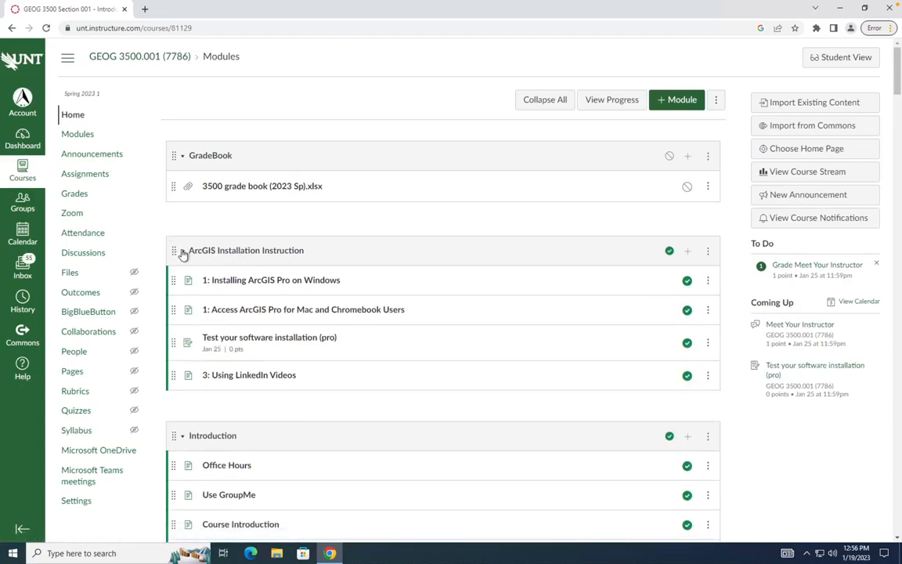
pyautogui.click(182, 309)
pyautogui.scroll(-1, 236, 261)
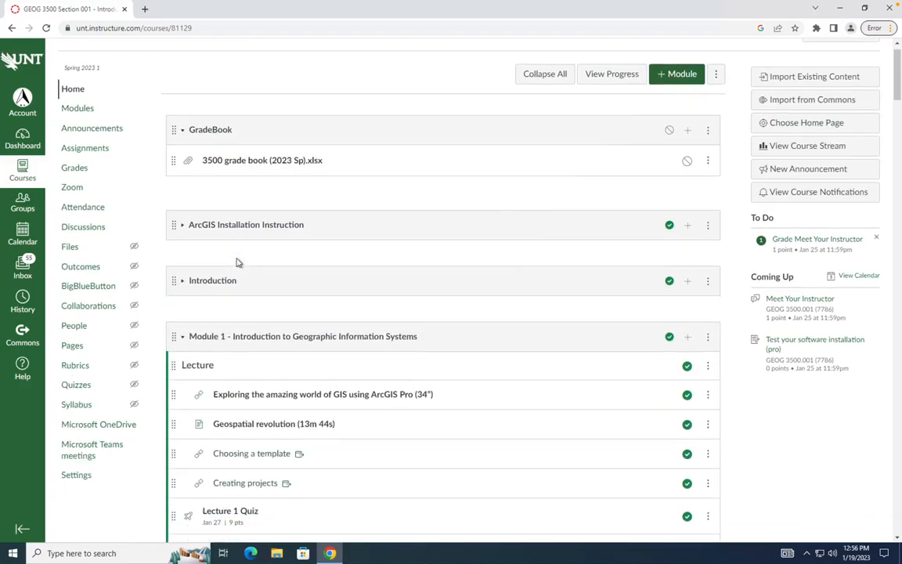
pyautogui.scroll(-3, 237, 263)
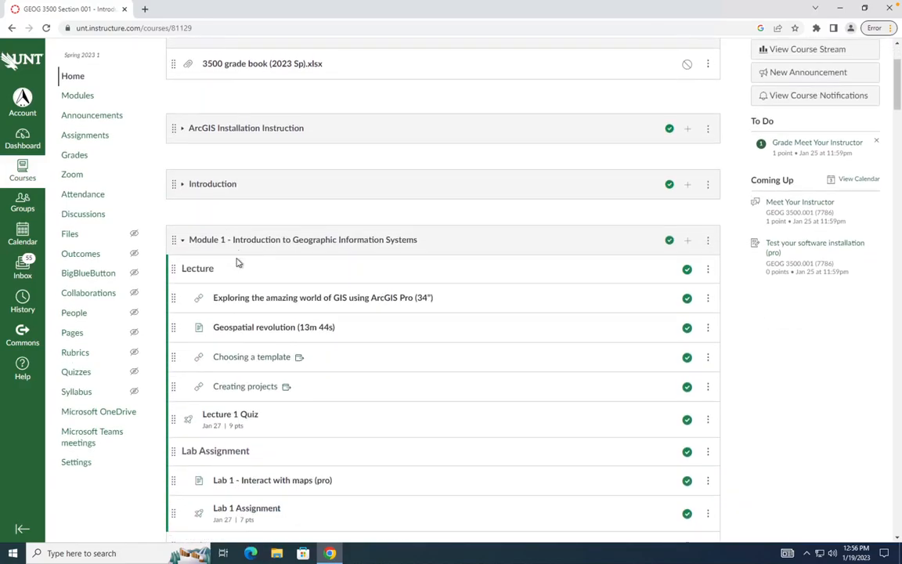
pyautogui.scroll(-1, 239, 261)
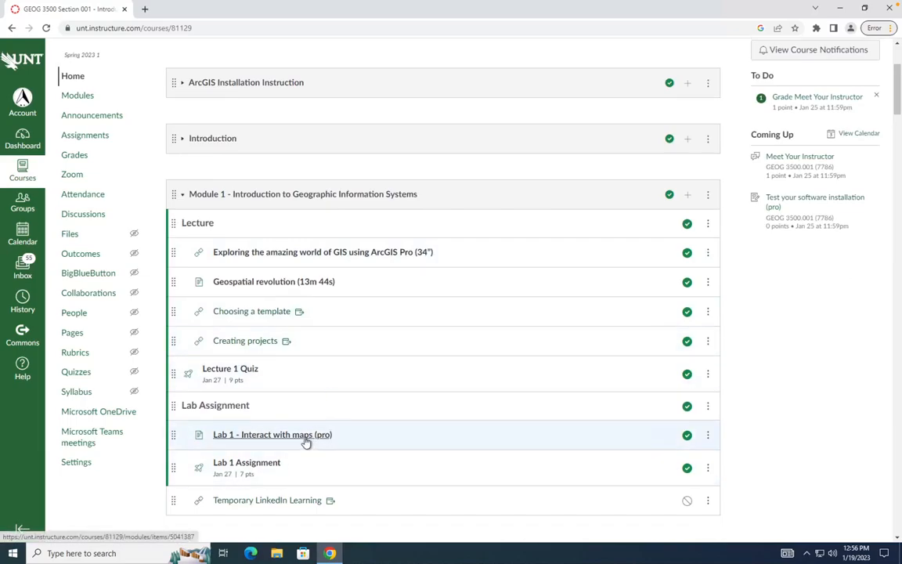
pyautogui.click(193, 83)
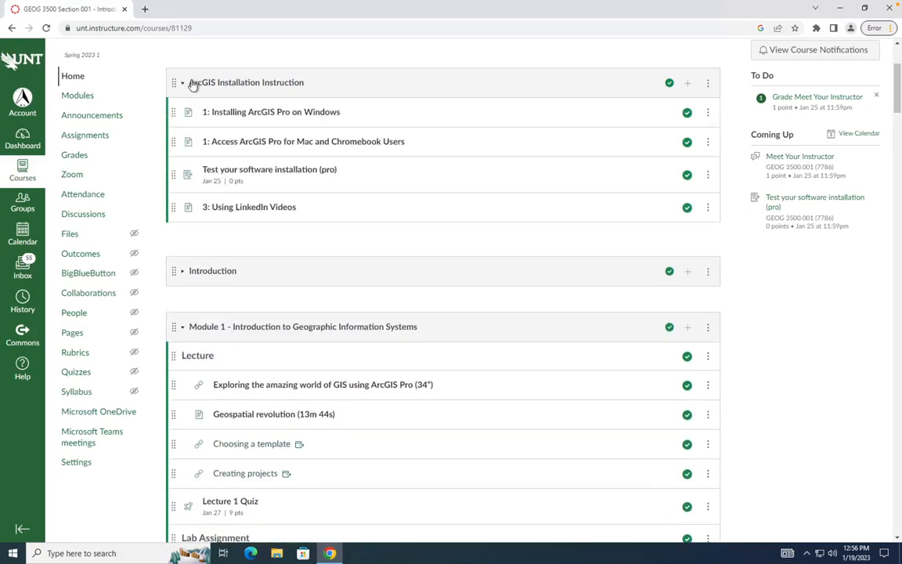
pyautogui.click(222, 174)
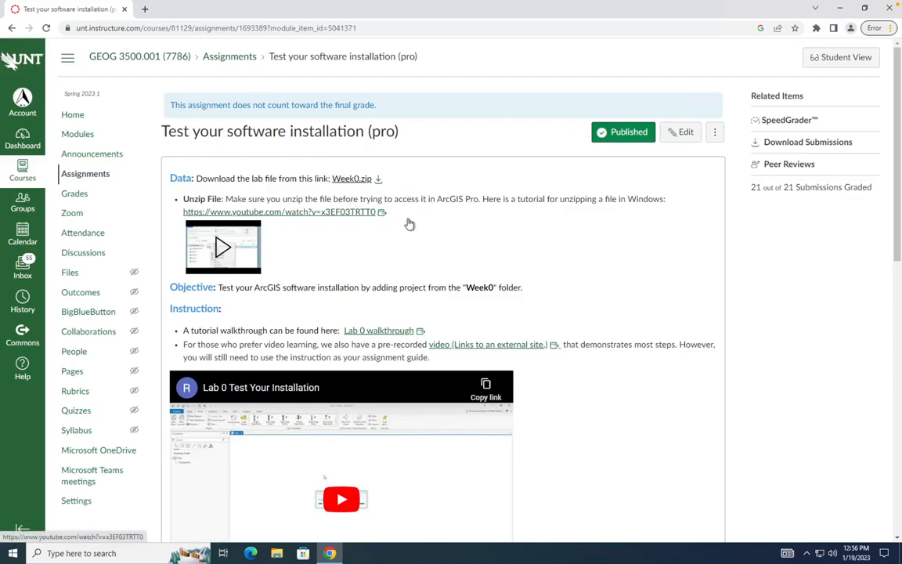
# Download Week0.zip from the assignment page, then minimize Chrome.
pyautogui.click(364, 180)
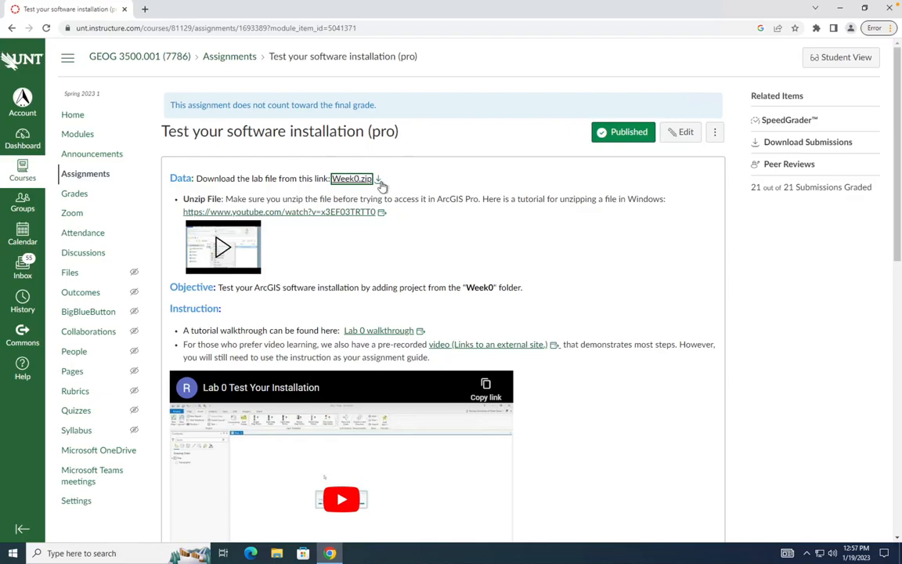
pyautogui.click(379, 180)
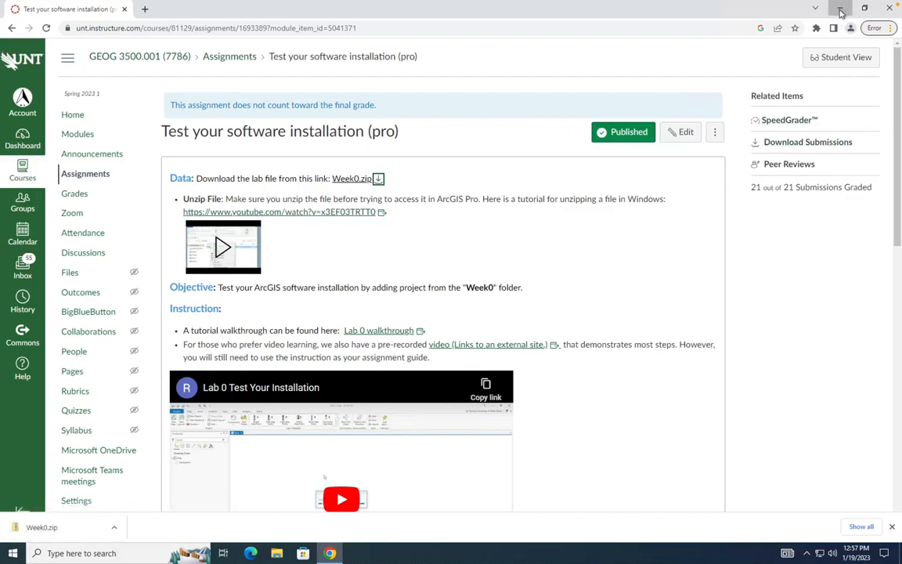
pyautogui.click(841, 9)
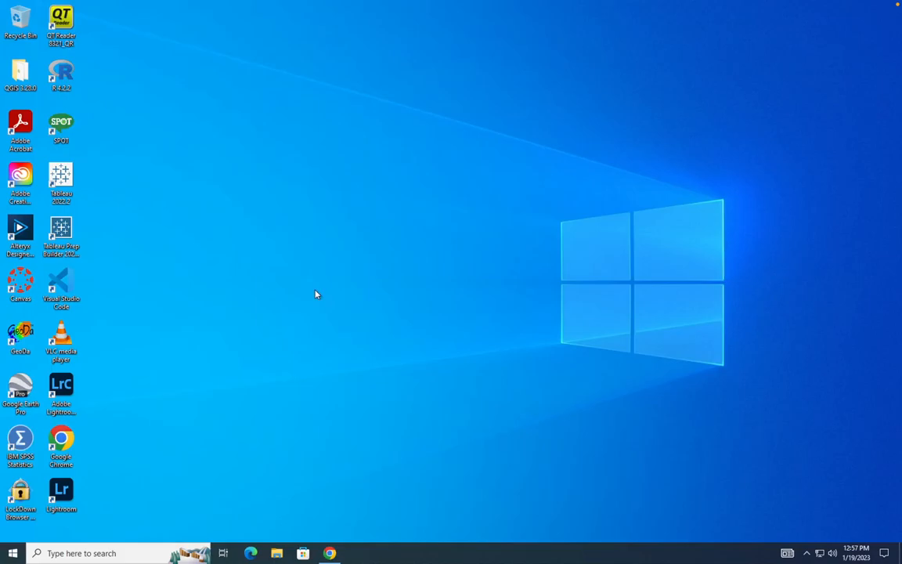
# Open File Explorer and browse from Downloads to the OneDrive - UNT System folder.
pyautogui.click(275, 554)
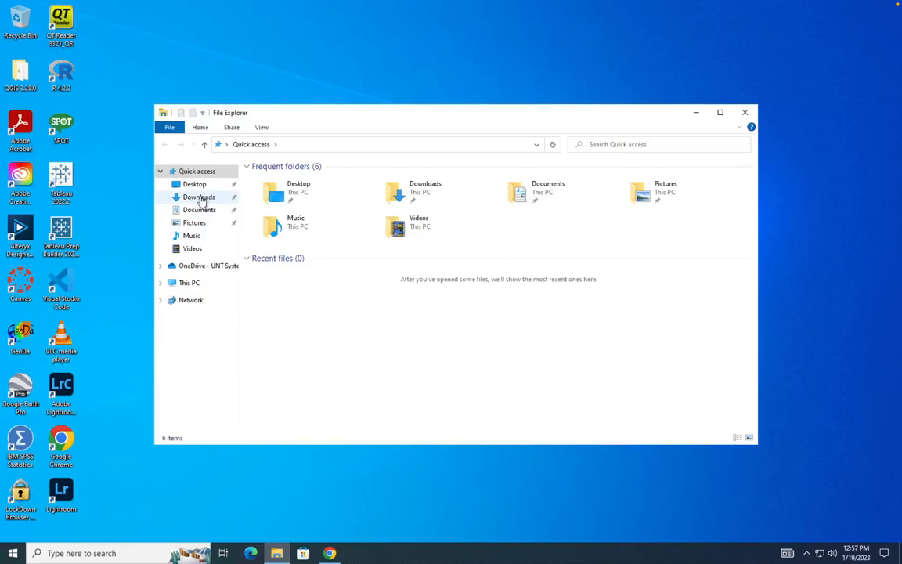
pyautogui.click(200, 198)
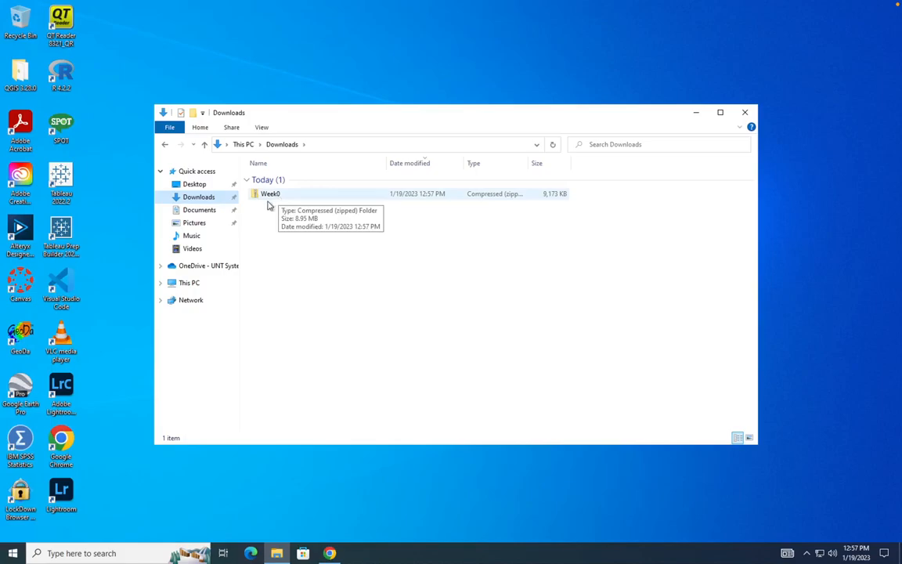
pyautogui.click(204, 268)
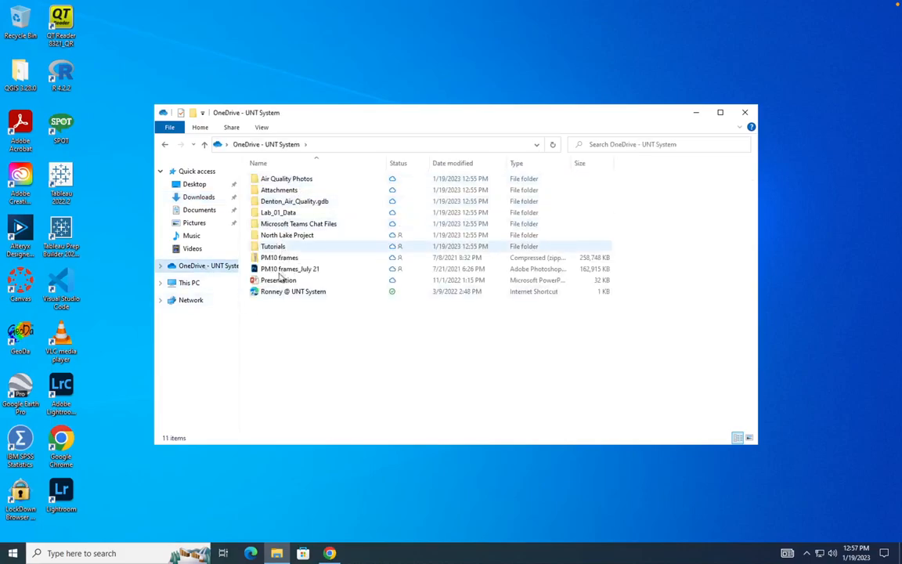
pyautogui.moveTo(289, 115); pyautogui.dragTo(307, 96)
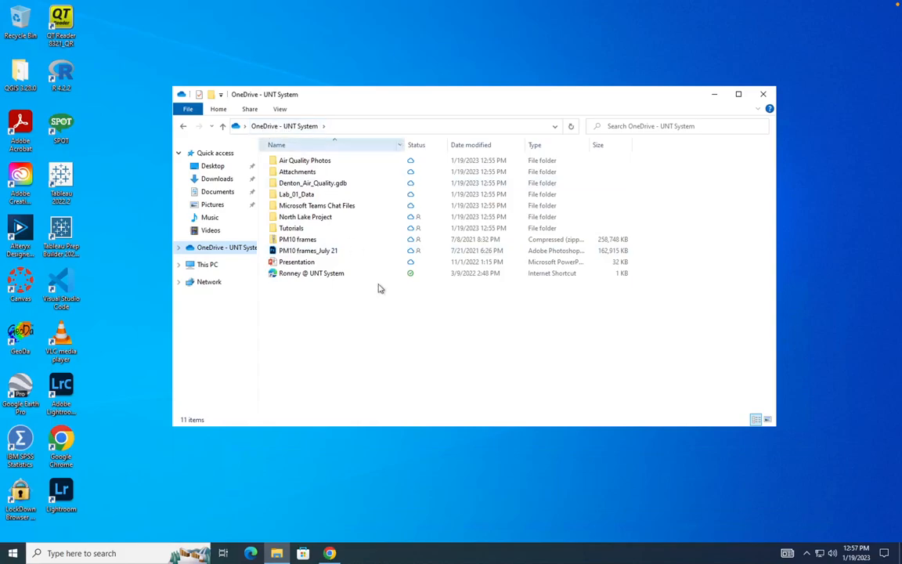
# Go back to Downloads and select the 9,173 KB Week0 zip file.
pyautogui.click(183, 127)
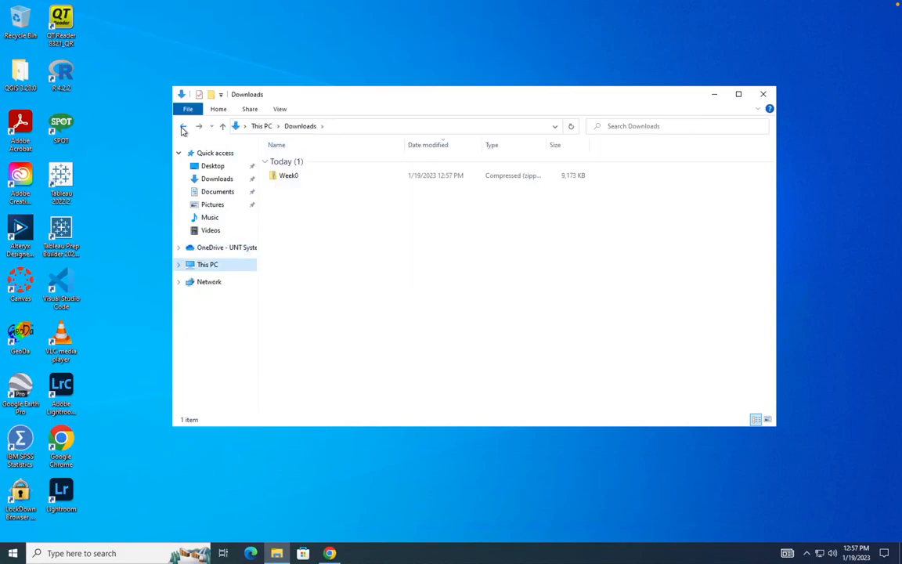
pyautogui.click(292, 177)
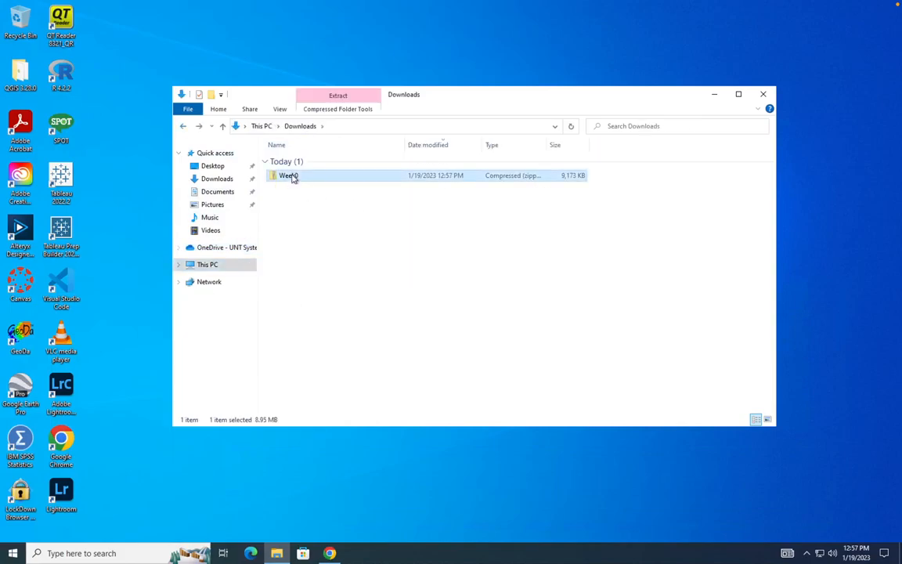
pyautogui.click(292, 177)
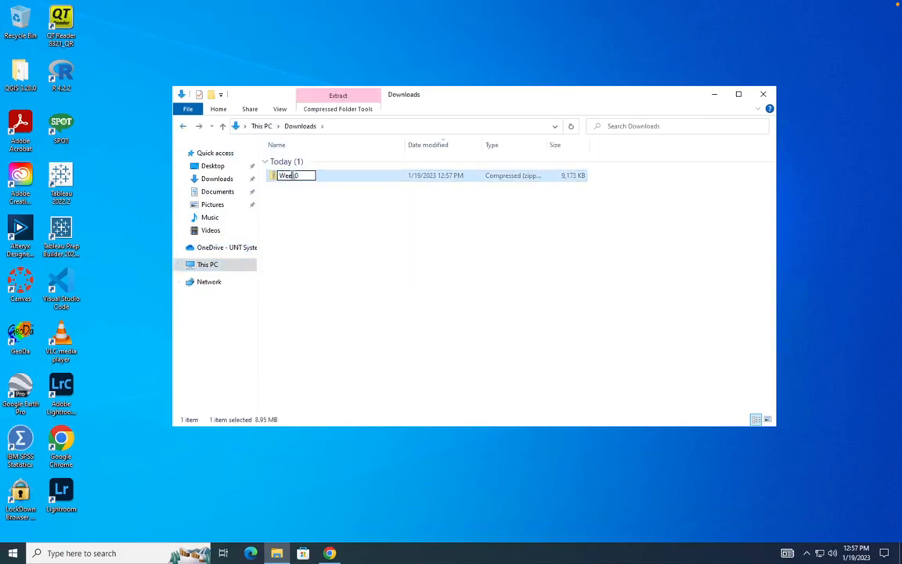
pyautogui.click(332, 181)
pyautogui.click(332, 179)
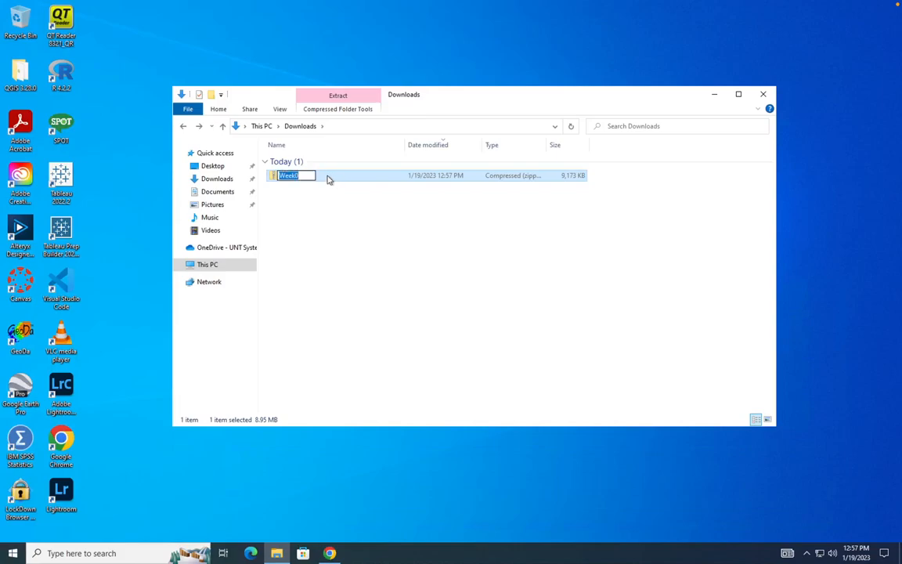
pyautogui.click(305, 180)
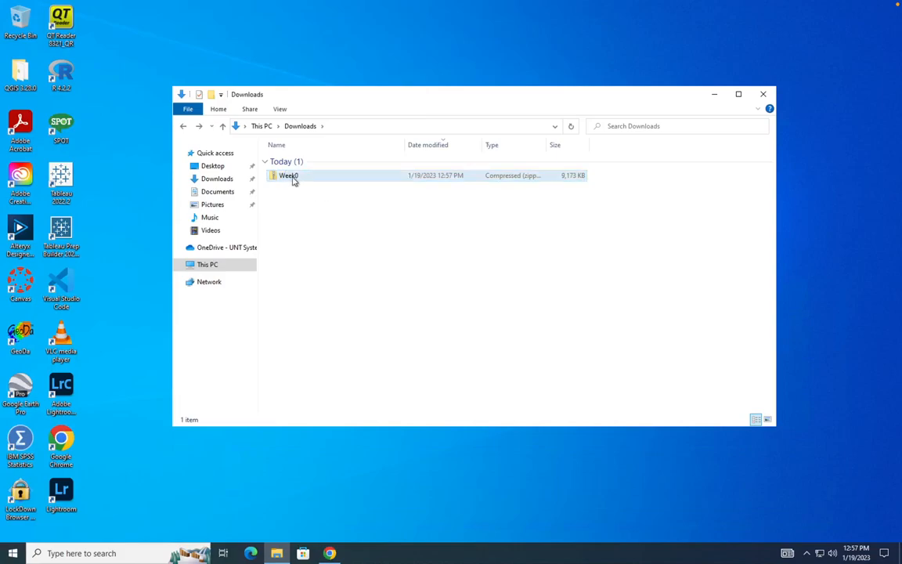
pyautogui.click(293, 178)
pyautogui.click(293, 178)
pyautogui.click(288, 207)
pyautogui.click(273, 178)
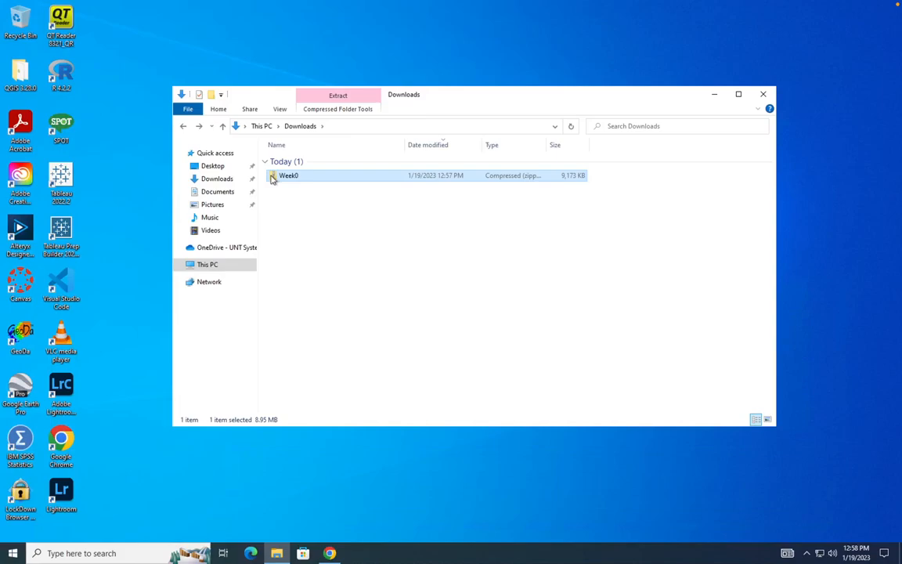
# Cut the Week0 zip and go to the OneDrive - UNT System folder.
pyautogui.click(218, 110)
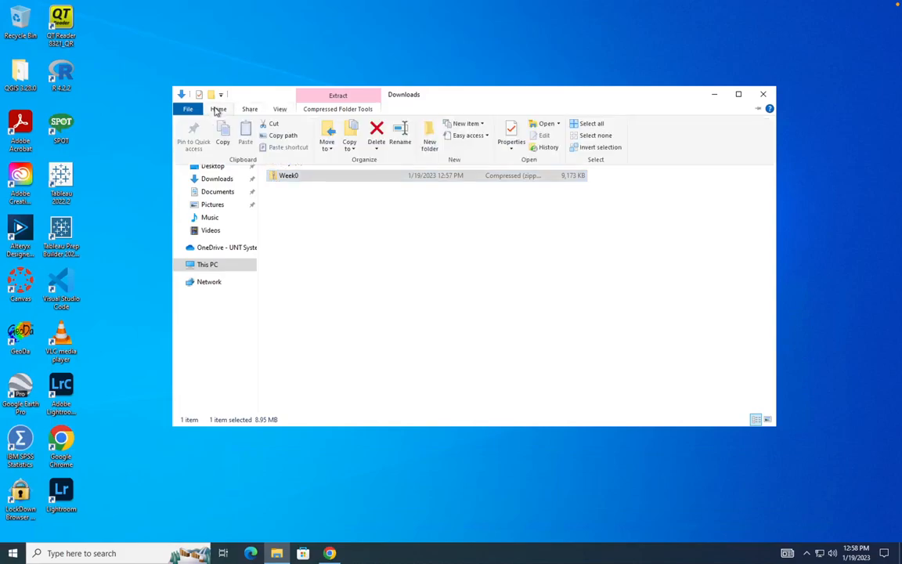
pyautogui.click(266, 125)
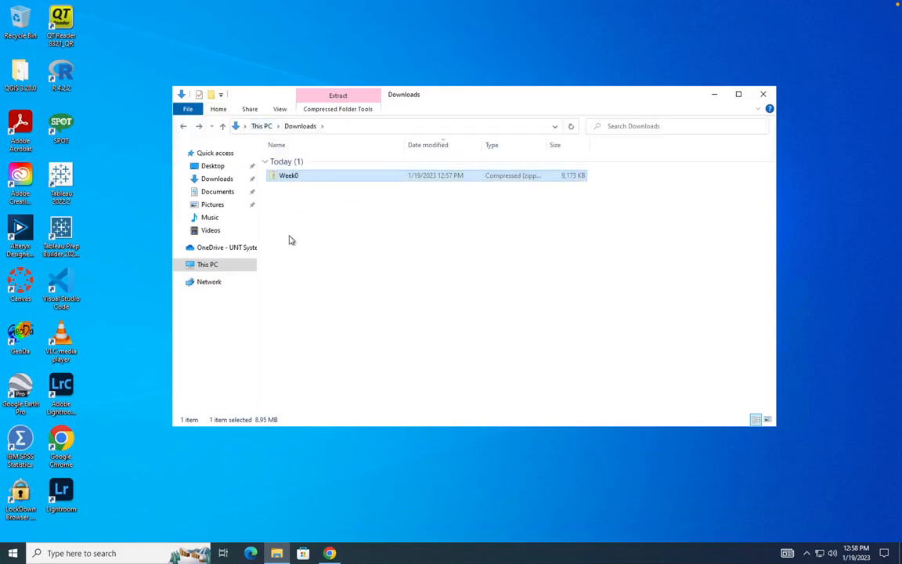
pyautogui.click(235, 247)
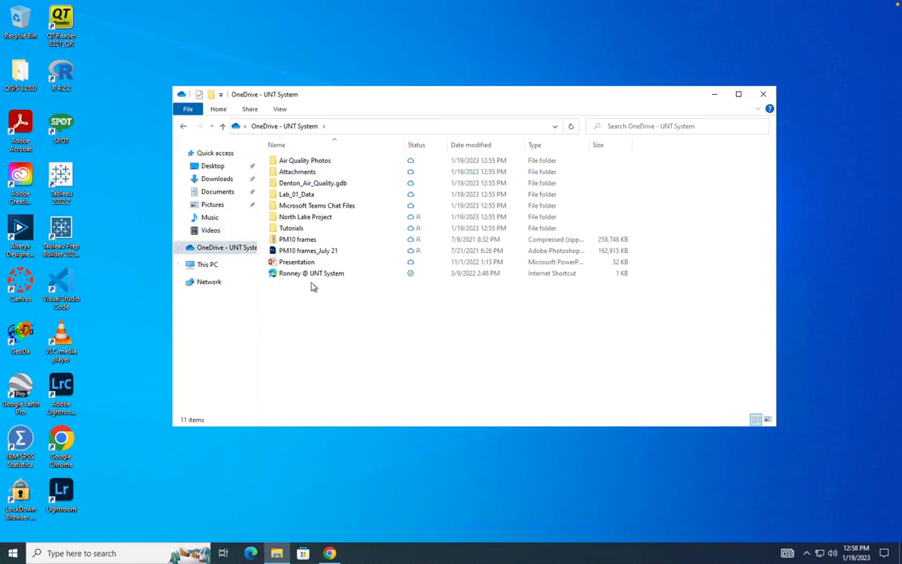
# Create a new folder named Week0 in OneDrive and open it.
pyautogui.click(221, 111)
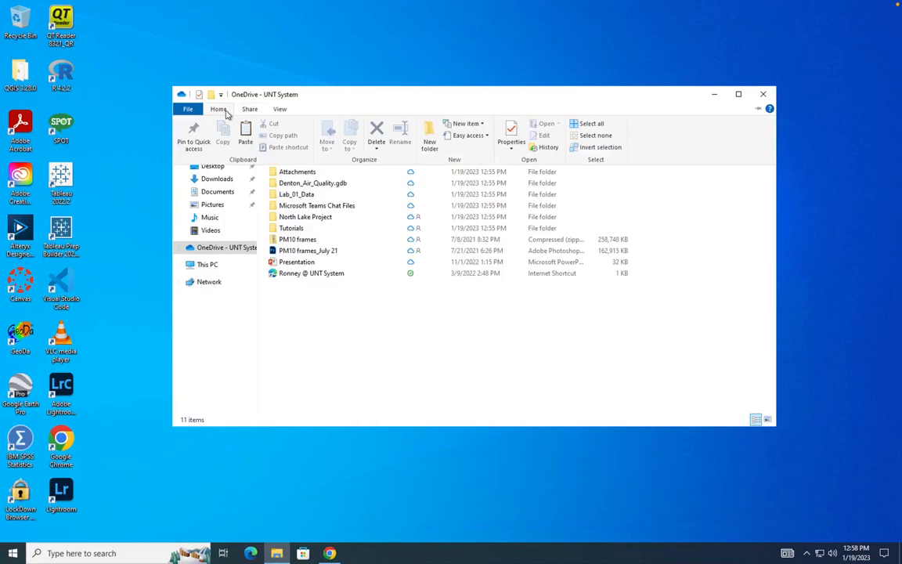
pyautogui.click(429, 141)
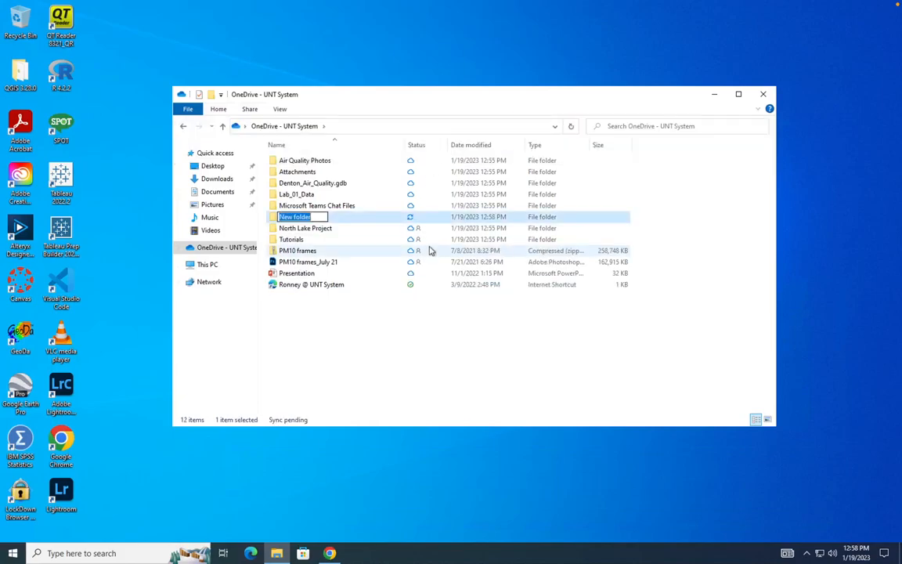
pyautogui.write('Wee')
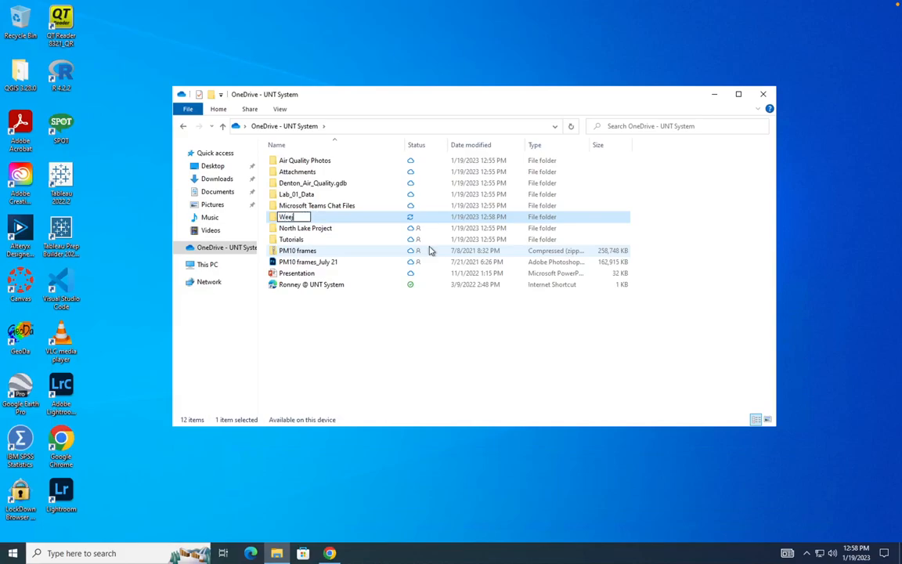
pyautogui.write('k0')
pyautogui.press('Return')
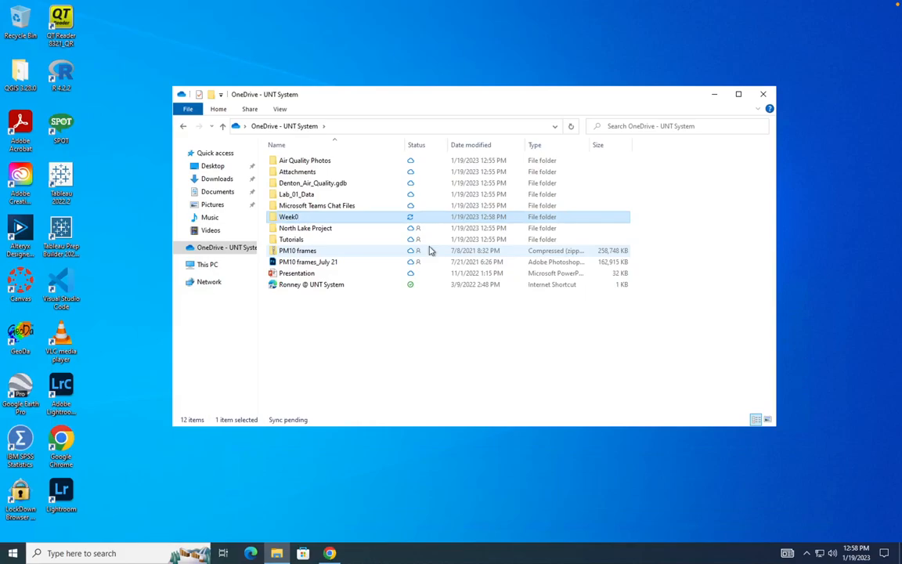
pyautogui.doubleClick(329, 218)
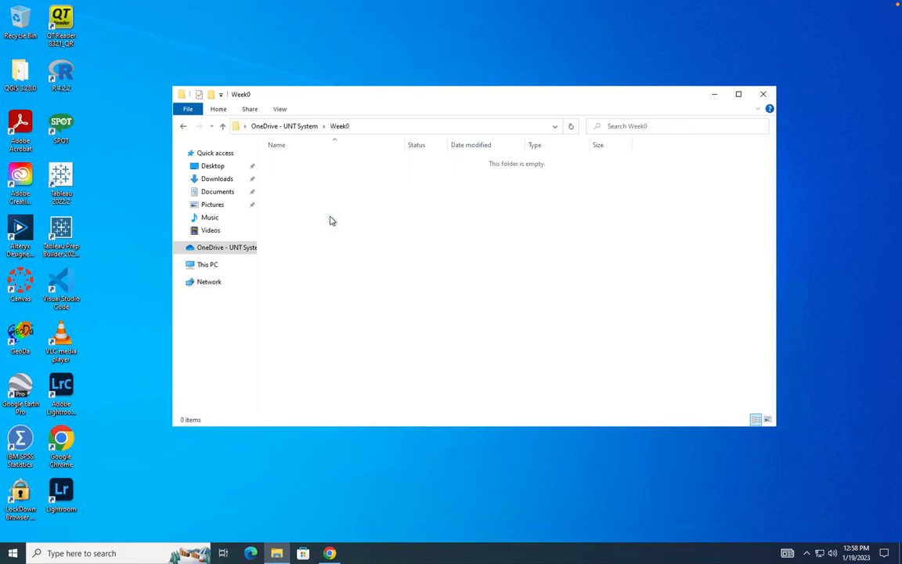
# Paste the Week0 zip into the OneDrive Week0 folder.
pyautogui.click(219, 109)
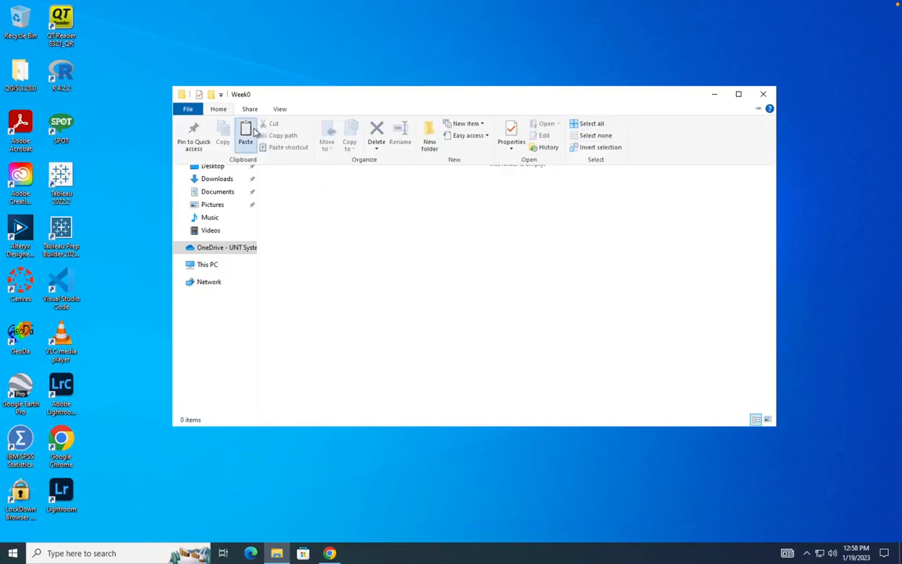
pyautogui.click(239, 128)
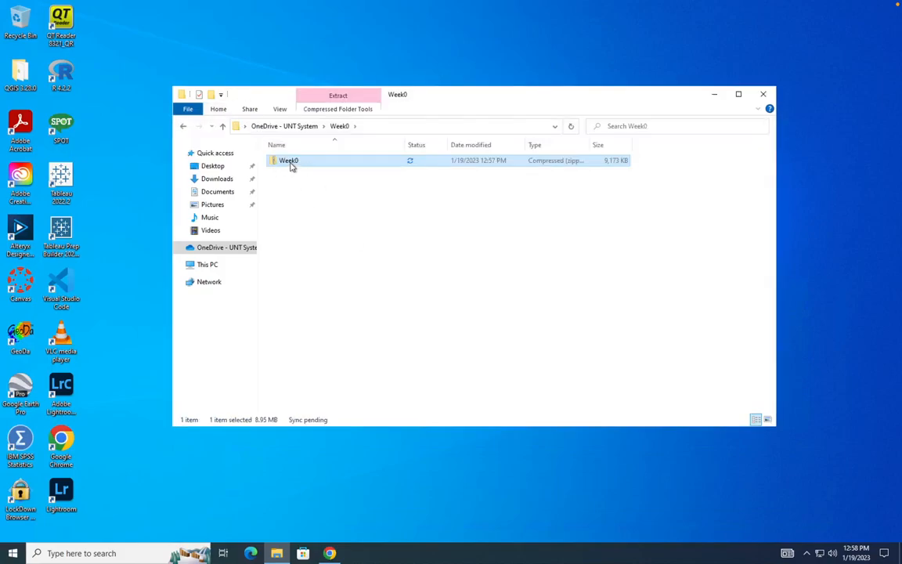
pyautogui.click(291, 162)
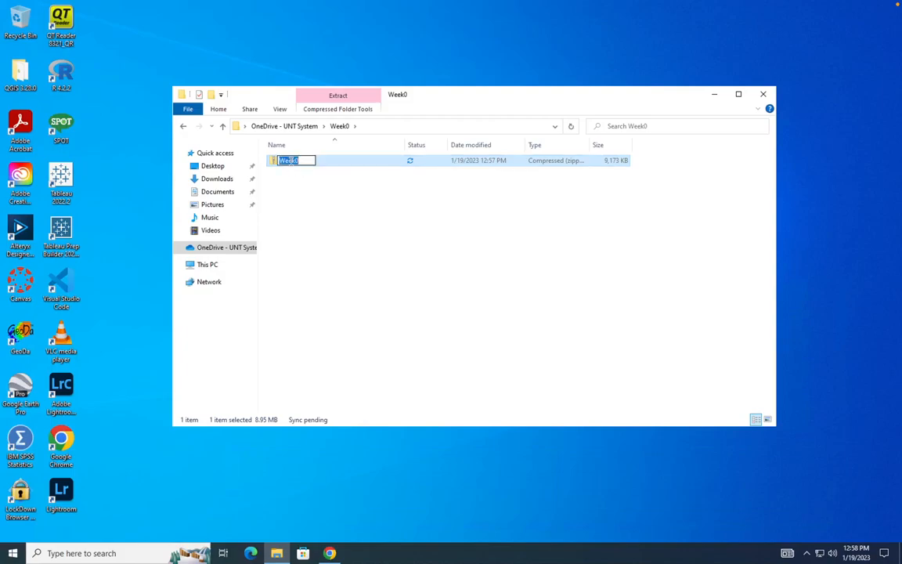
pyautogui.click(337, 163)
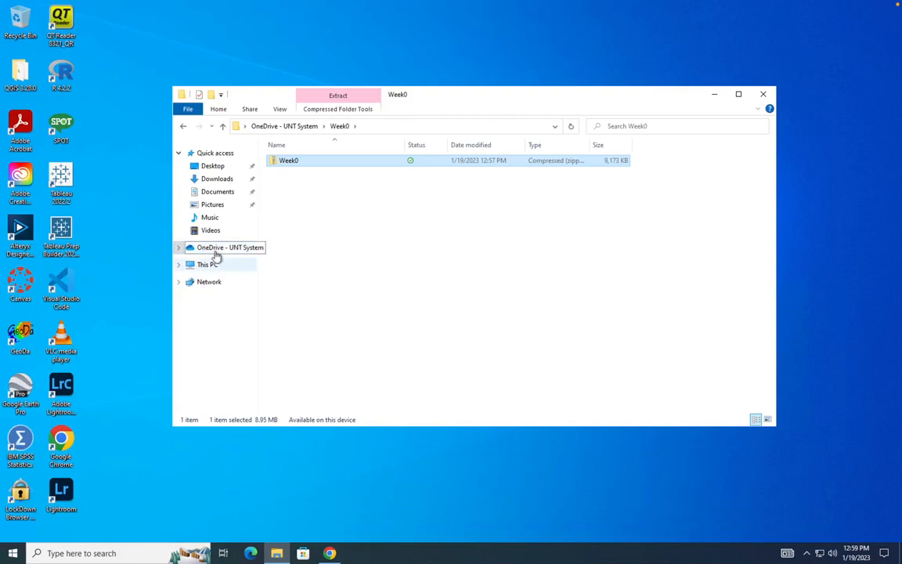
# Check the zip's inner Week0 folder, then close File Explorer.
pyautogui.doubleClick(289, 161)
pyautogui.click(294, 162)
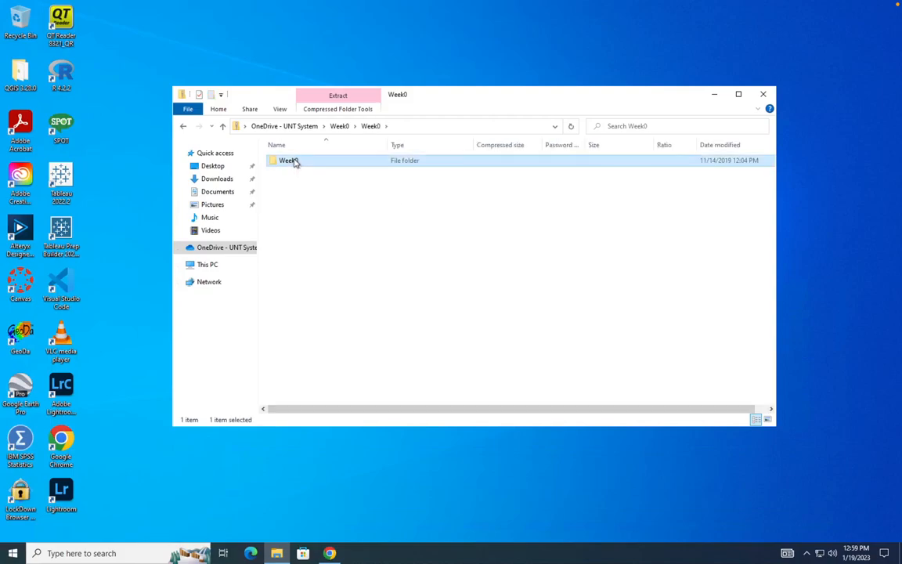
pyautogui.doubleClick(294, 163)
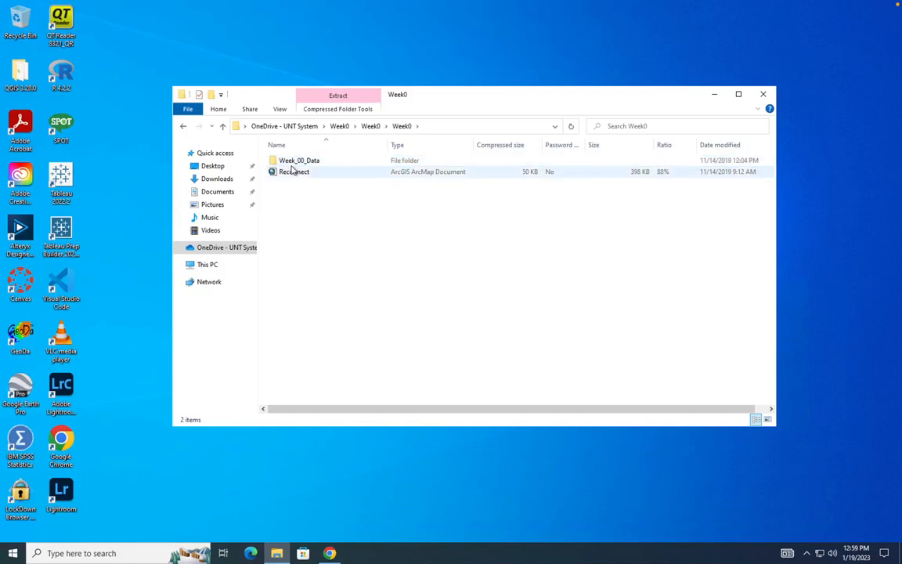
pyautogui.click(185, 126)
pyautogui.click(185, 128)
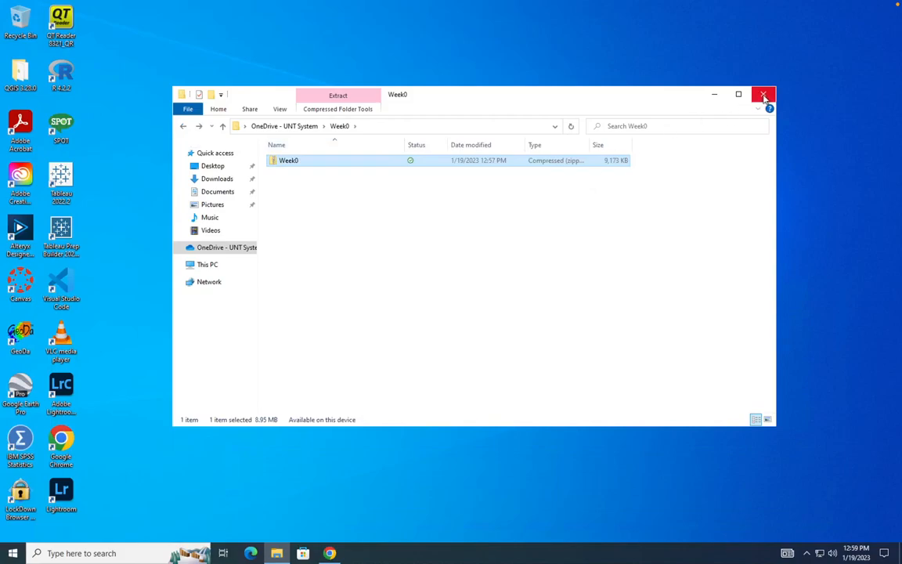
pyautogui.click(765, 97)
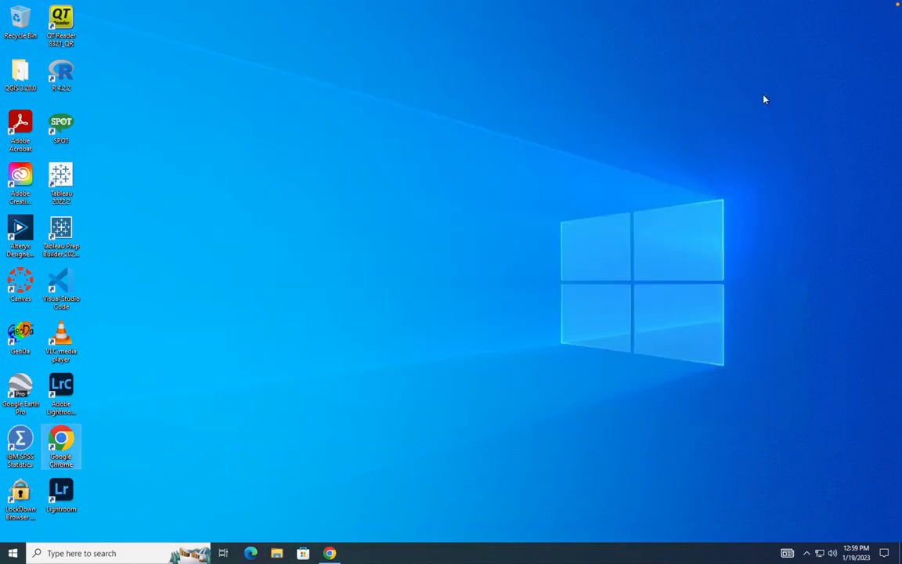
# Launch ArcGIS Pro from the ArcGIS group in the Start menu.
pyautogui.click(16, 553)
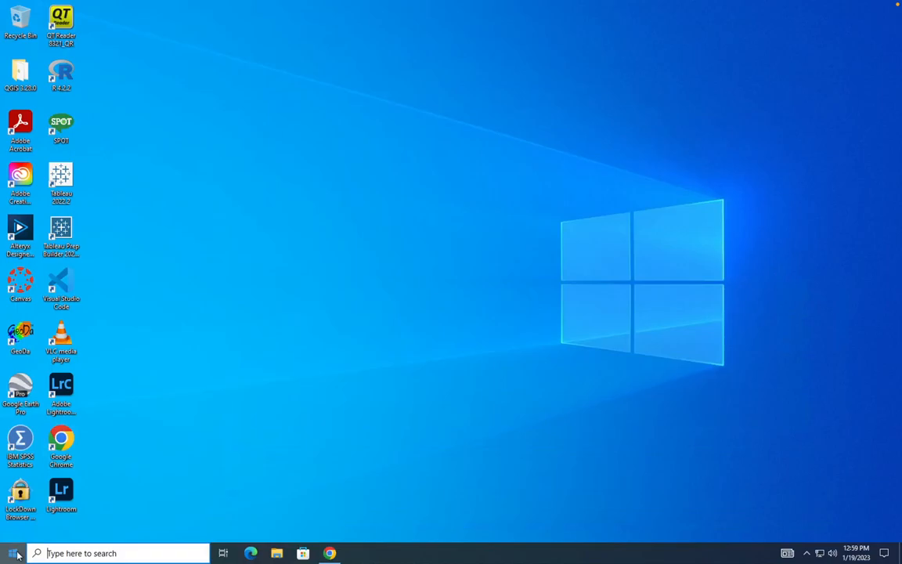
pyautogui.scroll(-3, 77, 443)
pyautogui.scroll(-10, 78, 443)
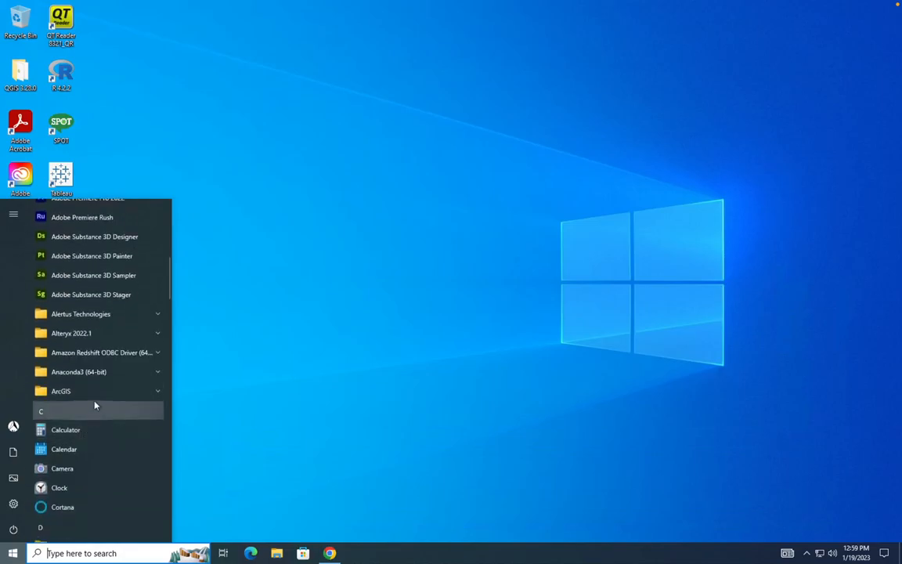
pyautogui.click(93, 392)
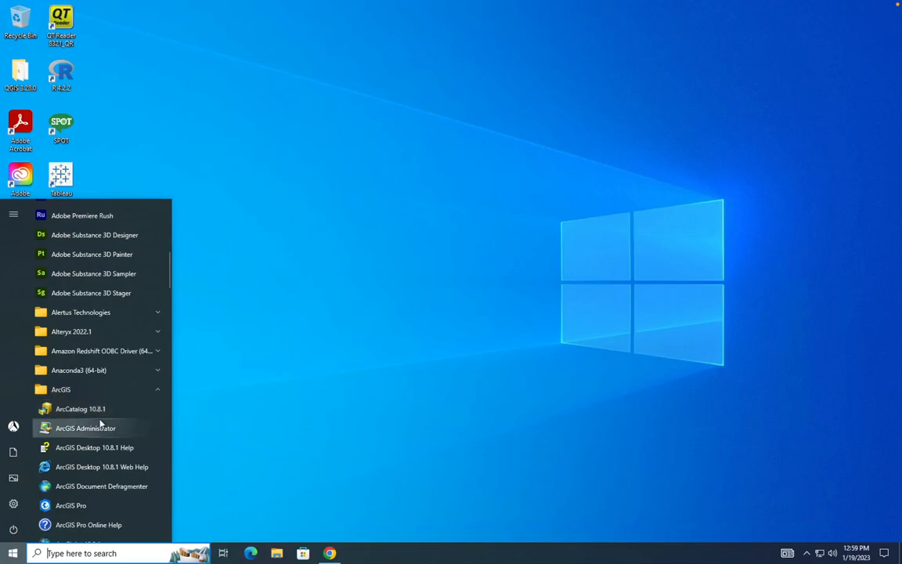
pyautogui.click(71, 506)
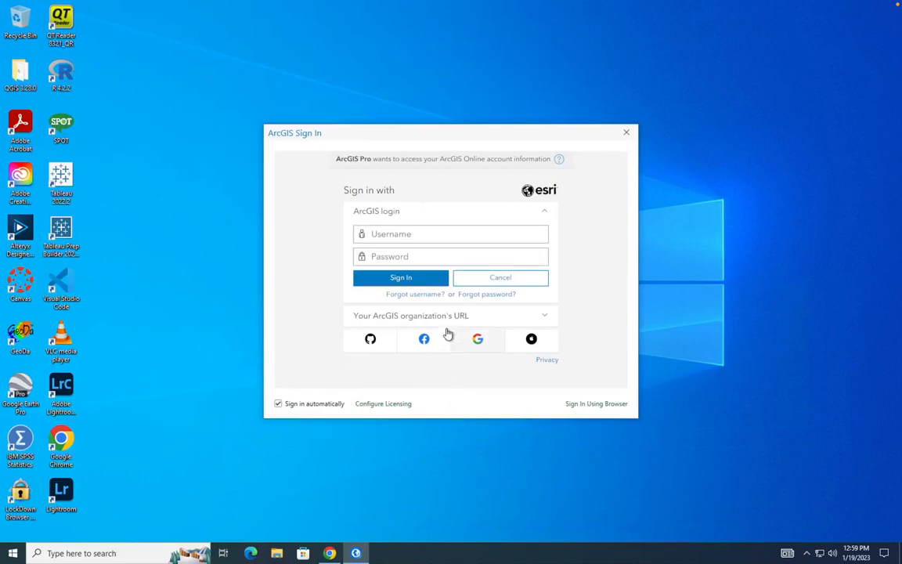
# Enter the University of North Texas organization URL to reach its sign-in page.
pyautogui.click(405, 317)
pyautogui.click(414, 267)
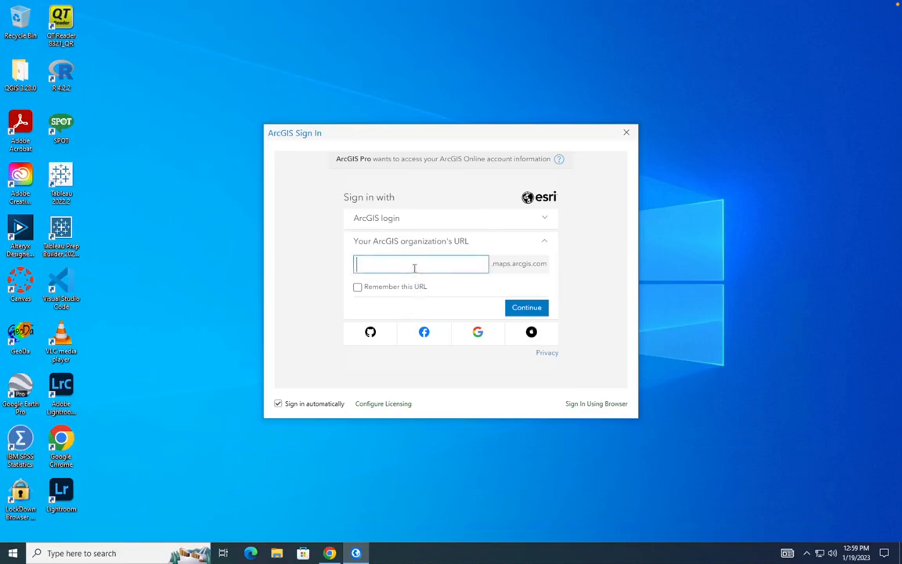
pyautogui.write('unoirth==')
pyautogui.press('BackSpace')
pyautogui.press('BackSpace')
pyautogui.press('BackSpace')
pyautogui.press('BackSpace')
pyautogui.press('BackSpace')
pyautogui.press('BackSpace')
pyautogui.write('rthtexas')
pyautogui.click(528, 309)
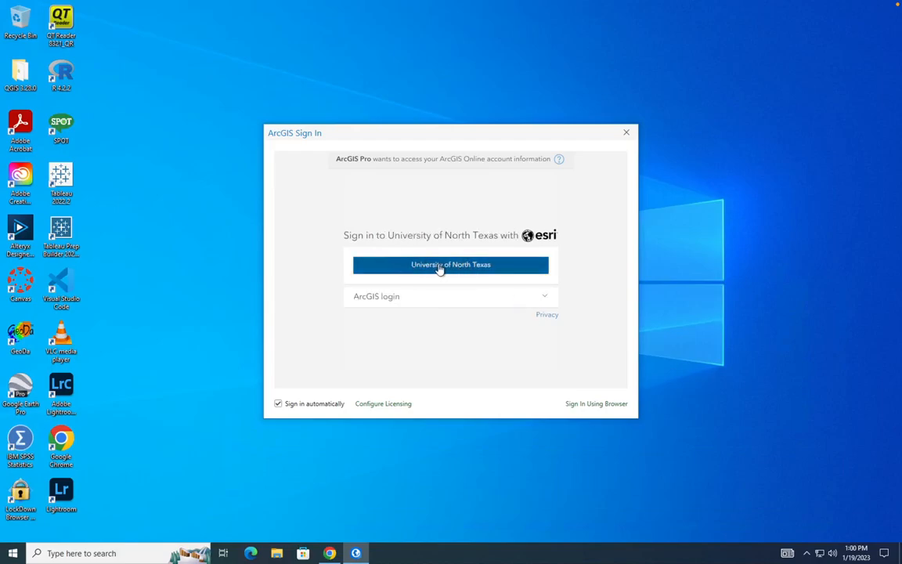
# Sign in with the UNT account's EUID and password.
pyautogui.click(441, 268)
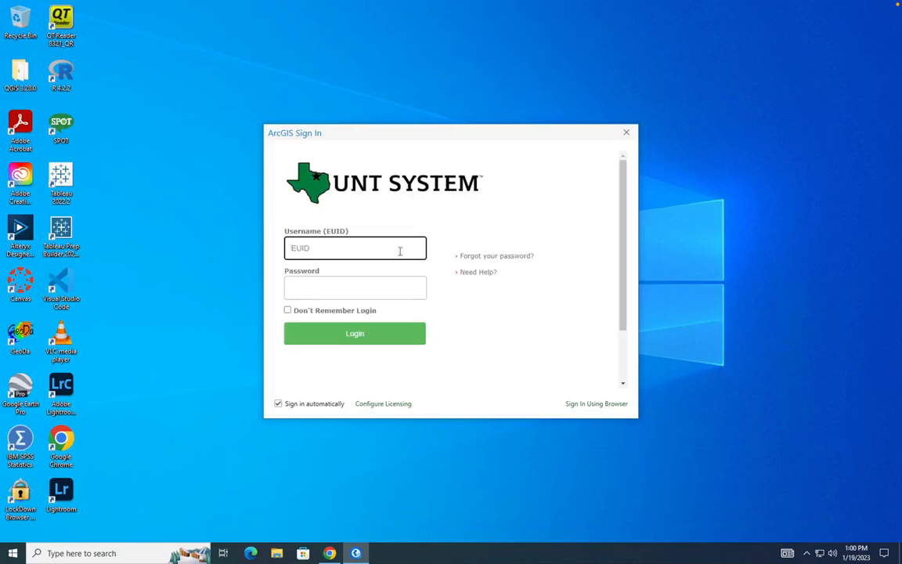
pyautogui.click(400, 249)
pyautogui.write('raj0262')
pyautogui.press('Tab')
pyautogui.write('*******')
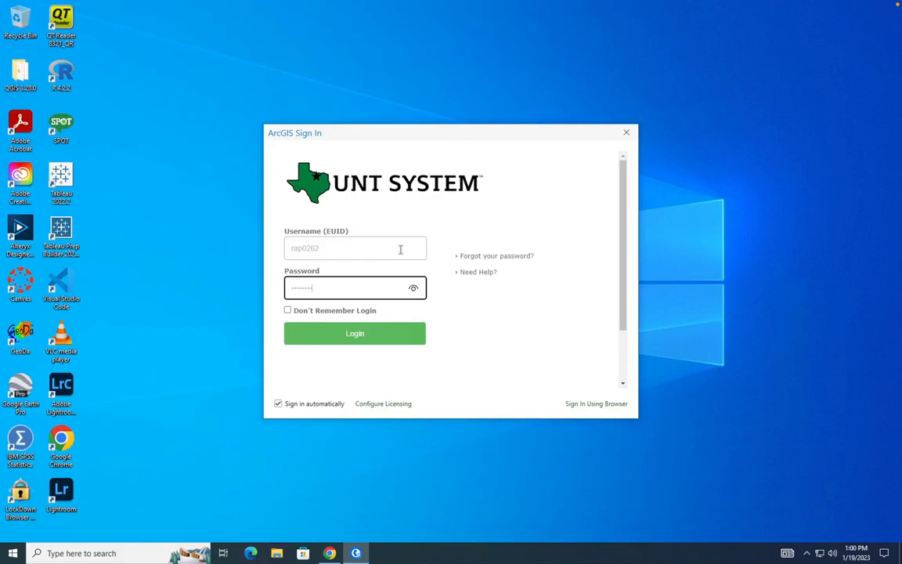
pyautogui.write('***')
pyautogui.click(373, 342)
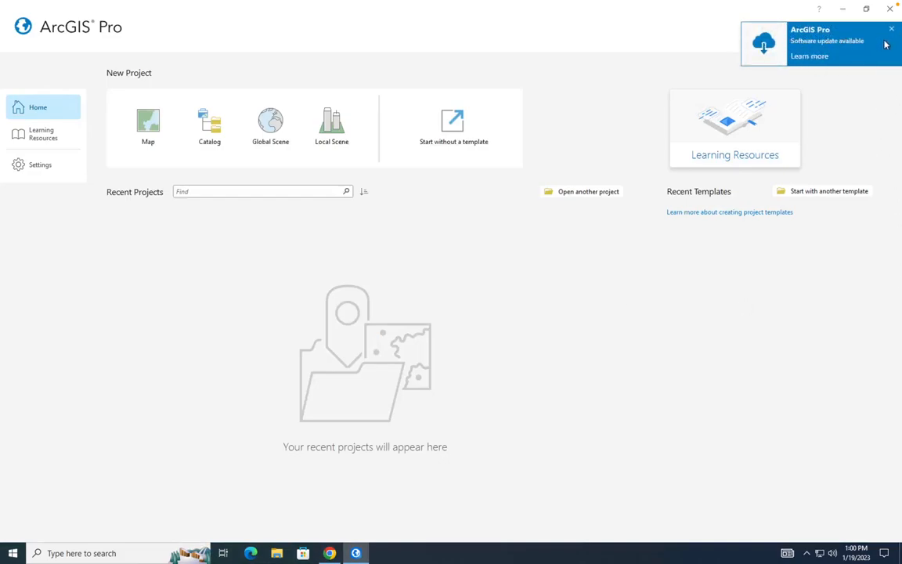
# Dismiss the 'Software update available' notice and exit ArcGIS Pro.
pyautogui.click(892, 29)
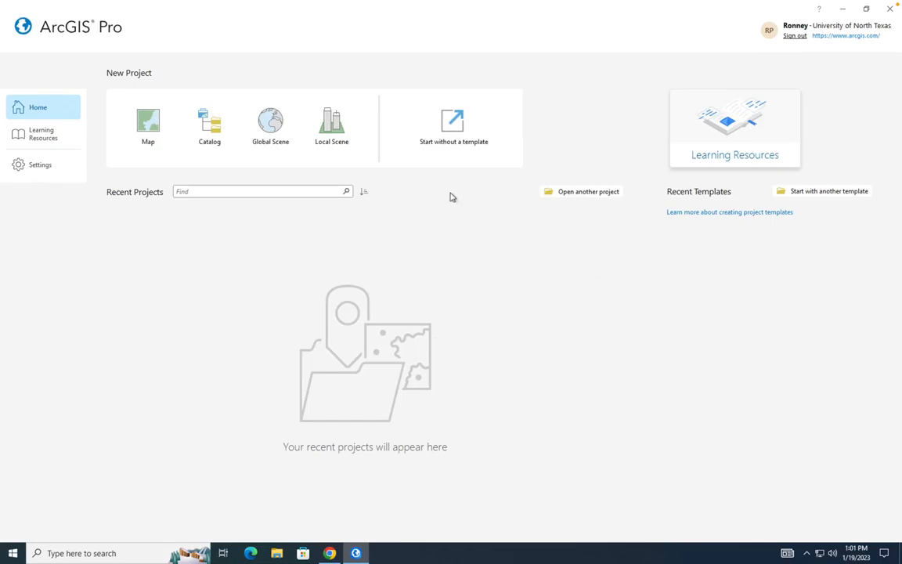
pyautogui.click(889, 9)
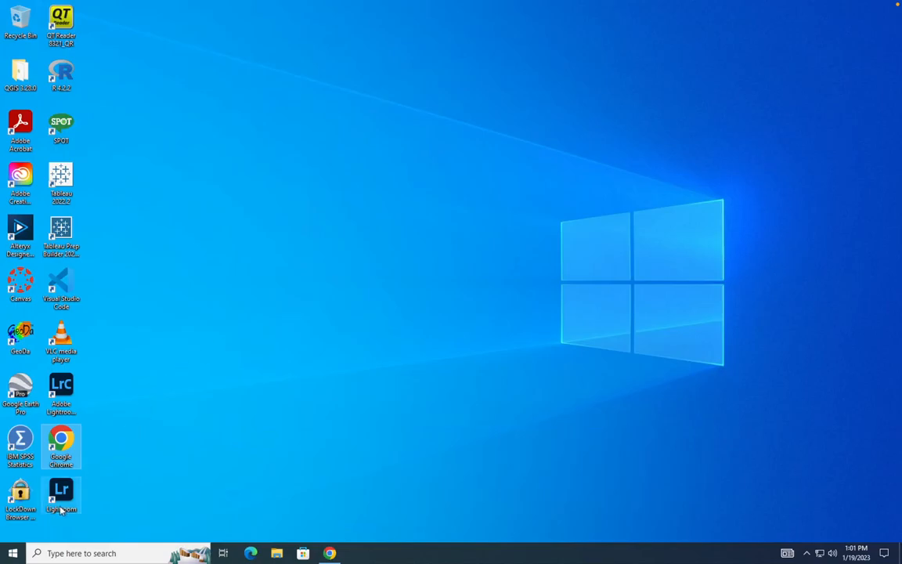
# Browse the Start menu's power options without disconnecting the session.
pyautogui.click(12, 554)
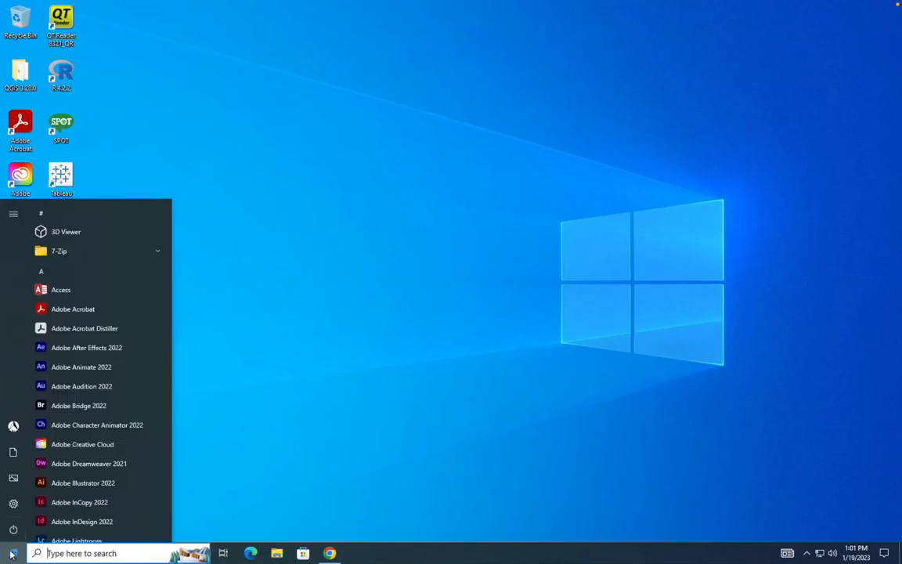
pyautogui.moveTo(13, 536)
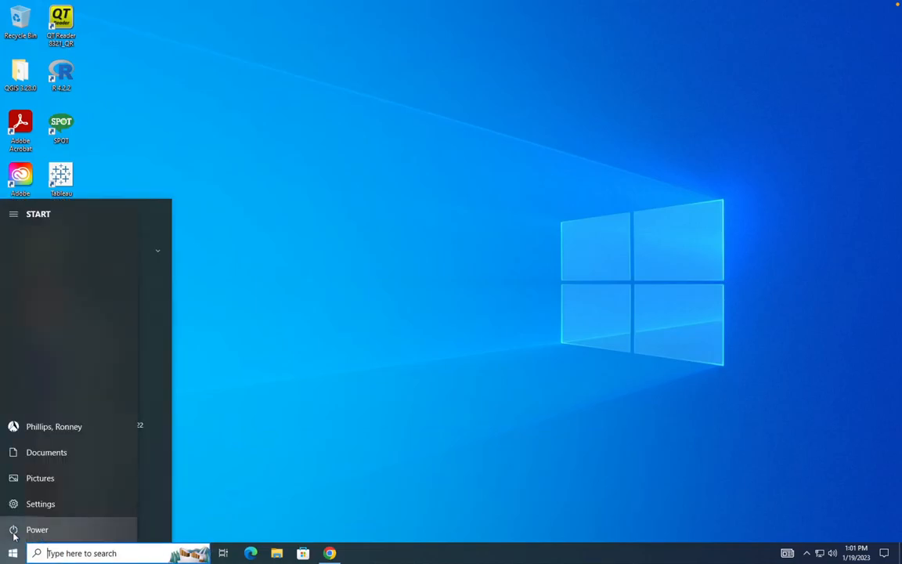
pyautogui.click(12, 554)
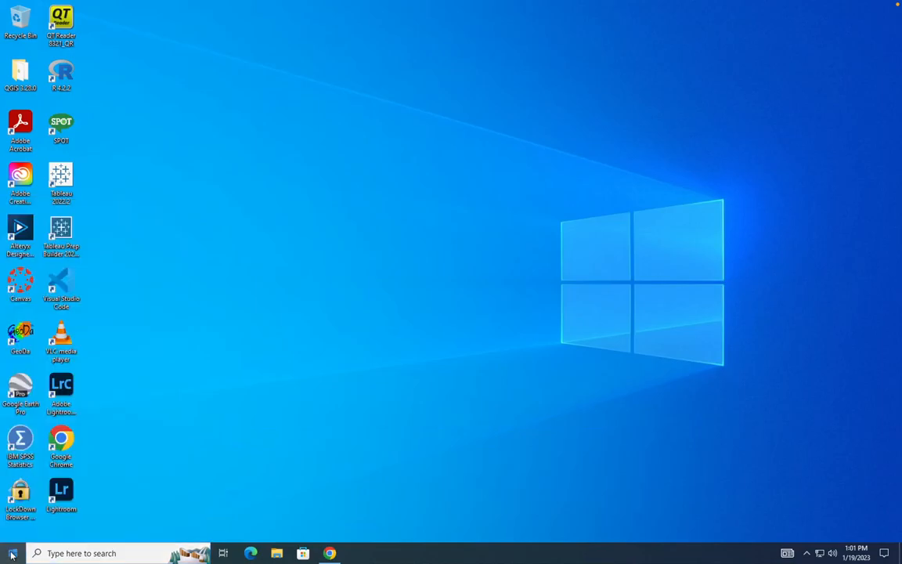
pyautogui.click(12, 554)
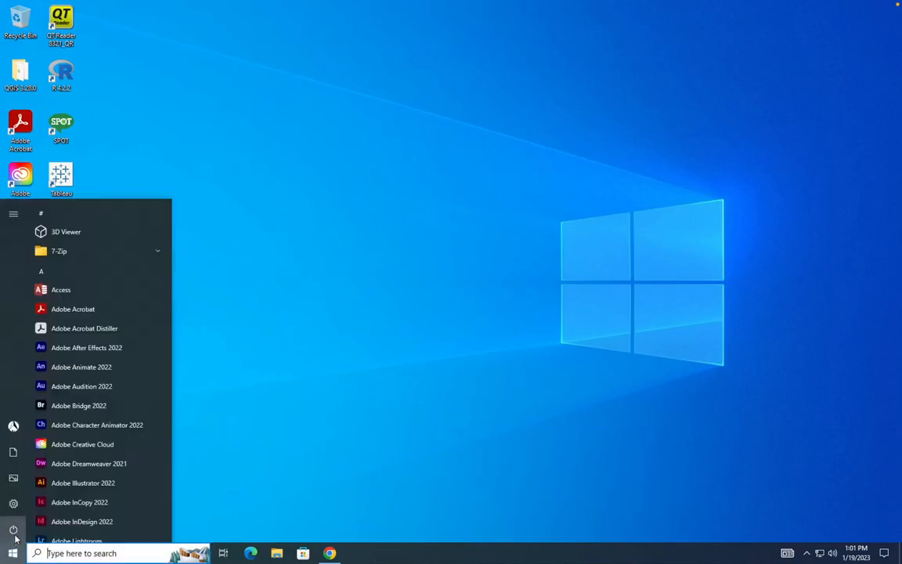
pyautogui.moveTo(16, 533)
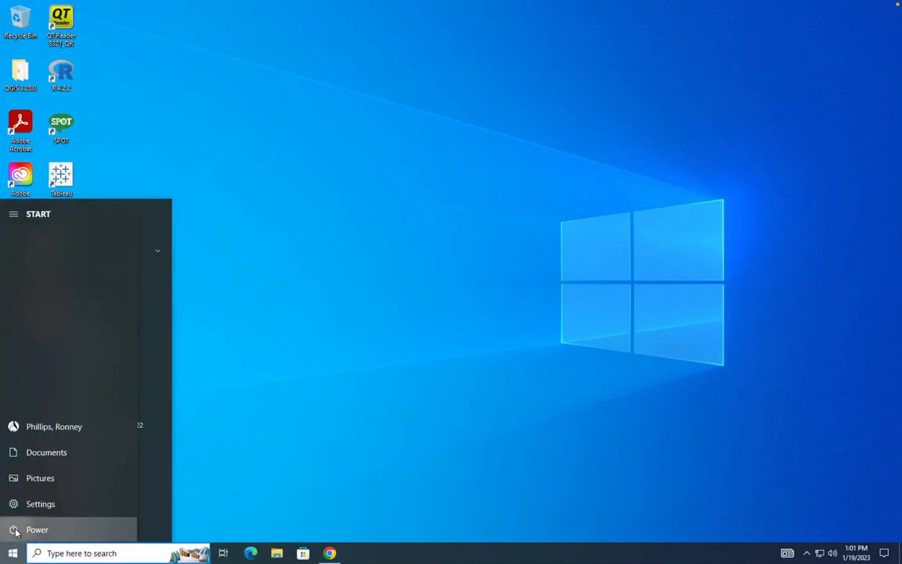
pyautogui.click(11, 552)
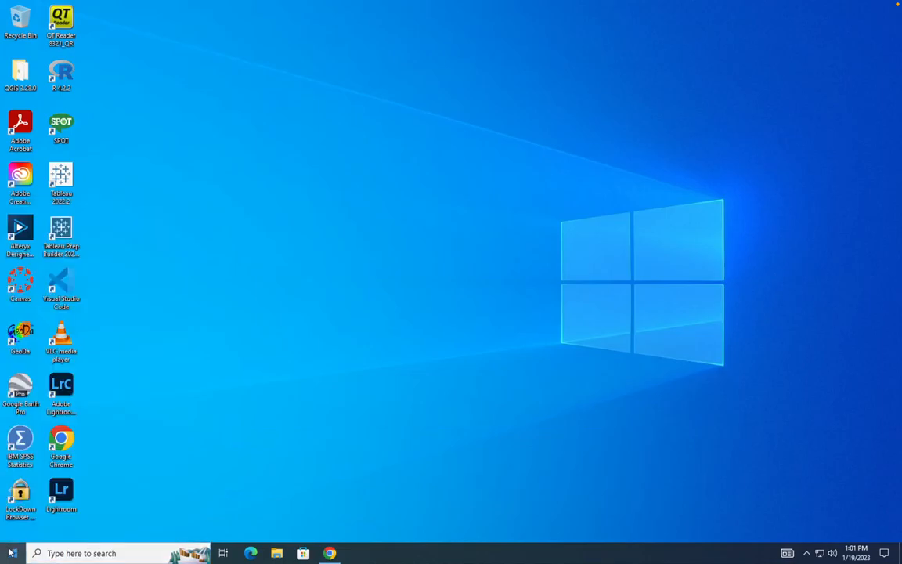
pyautogui.click(11, 553)
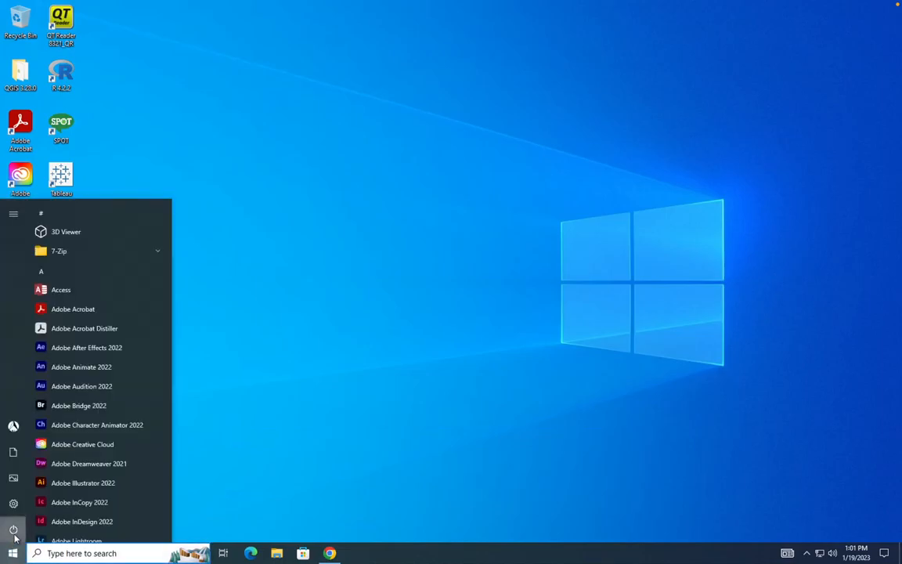
pyautogui.click(15, 532)
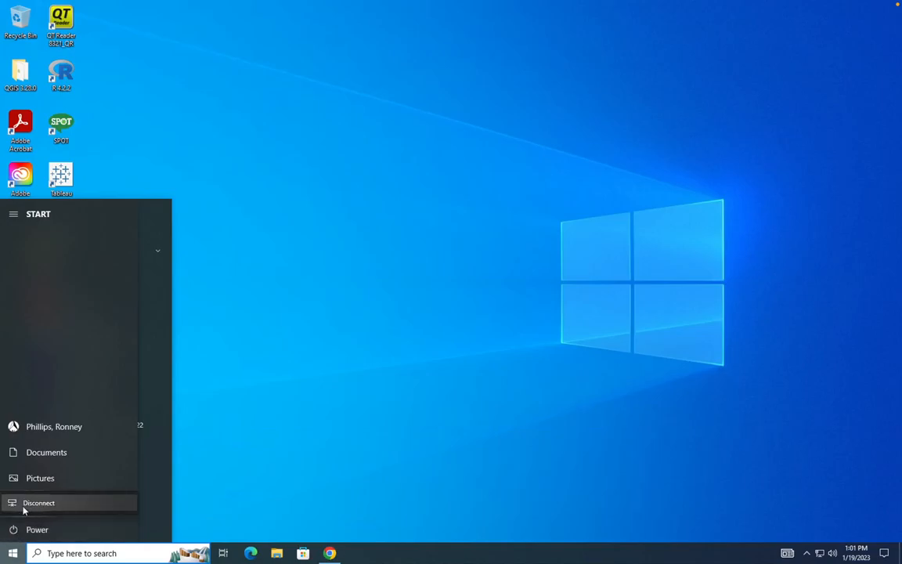
pyautogui.click(14, 554)
# Open the Start menu's account options and choose Sign out.
pyautogui.click(14, 554)
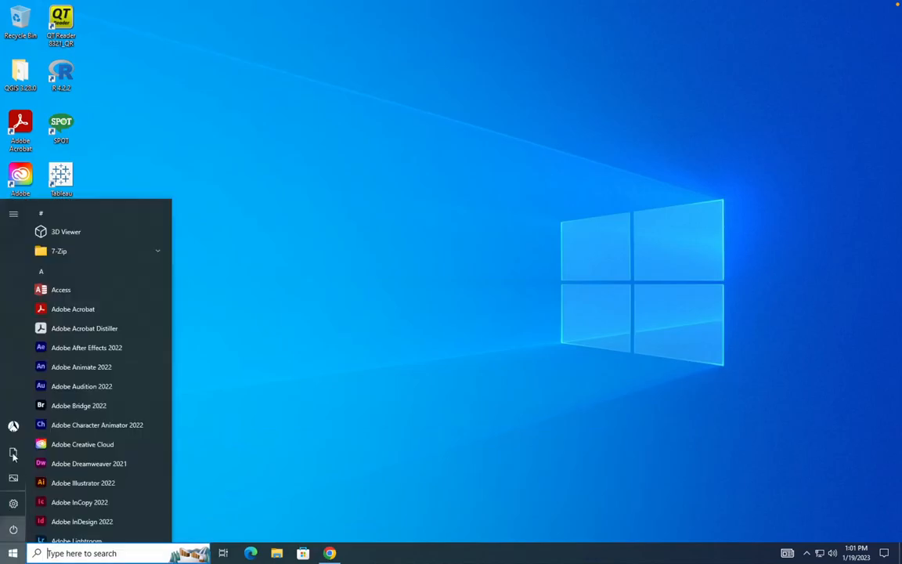
pyautogui.moveTo(15, 511)
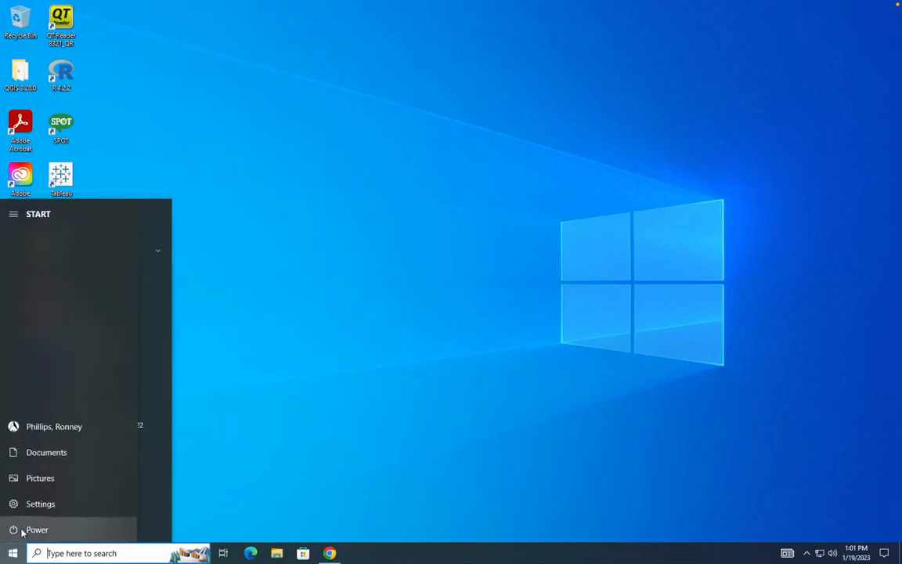
pyautogui.click(17, 532)
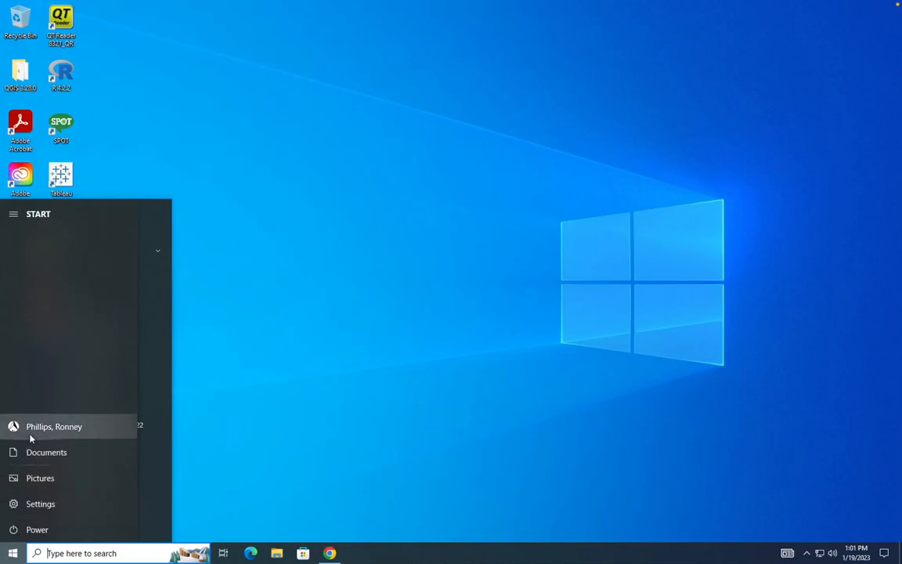
pyautogui.click(67, 427)
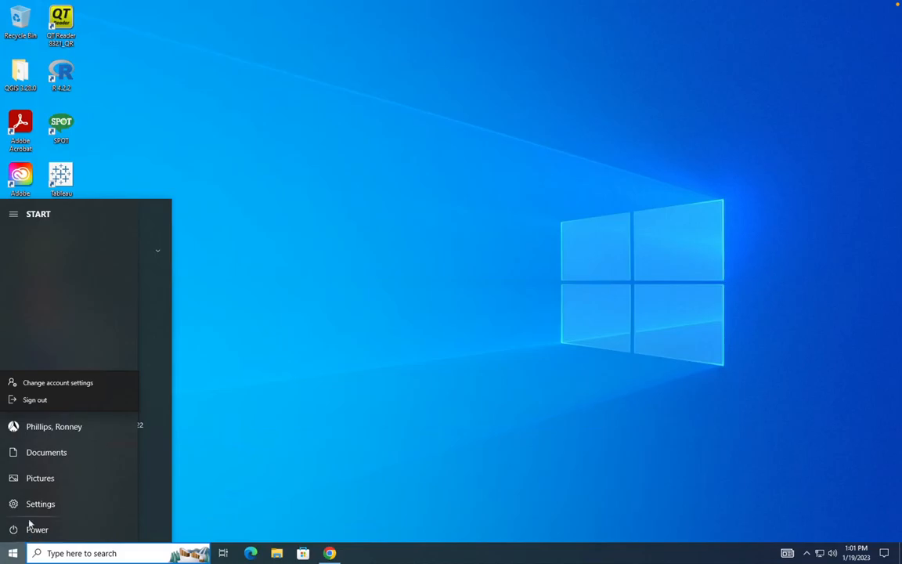
pyautogui.click(34, 401)
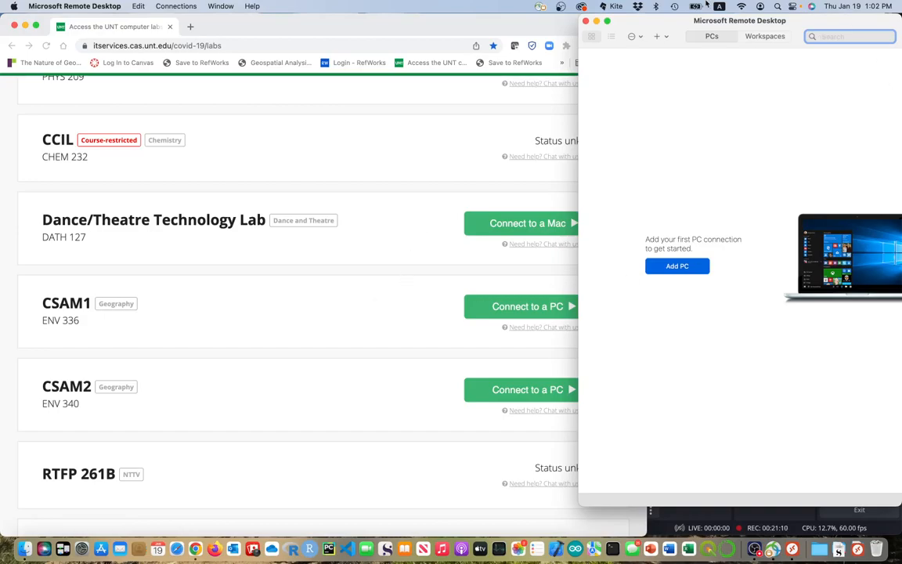
# Move the Remote Desktop window toward the centre and close the app.
pyautogui.moveTo(668, 27); pyautogui.dragTo(497, 53)
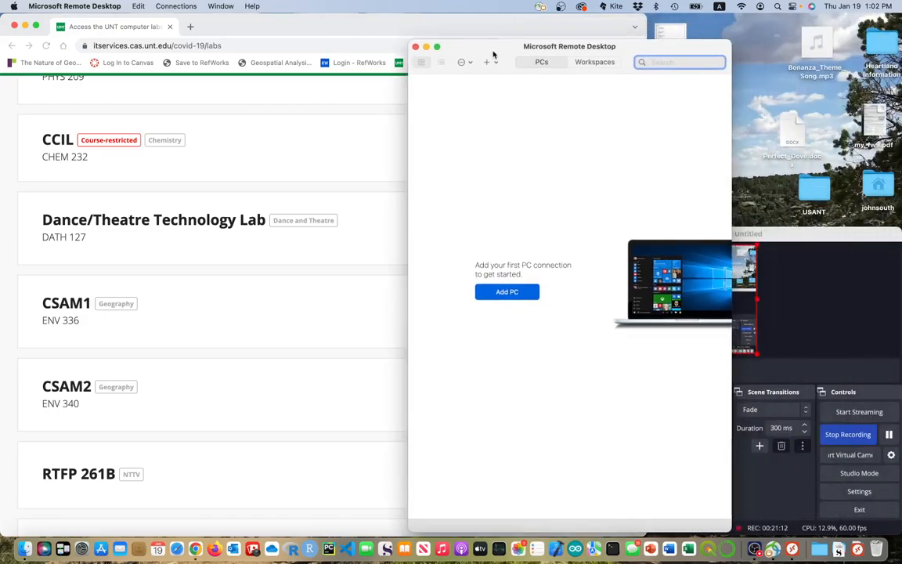
pyautogui.click(415, 47)
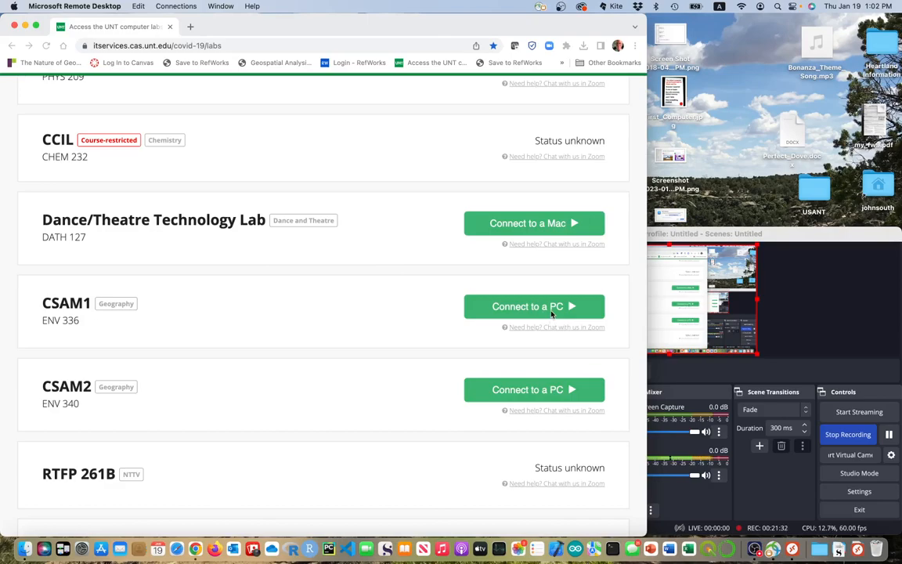
pyautogui.click(837, 550)
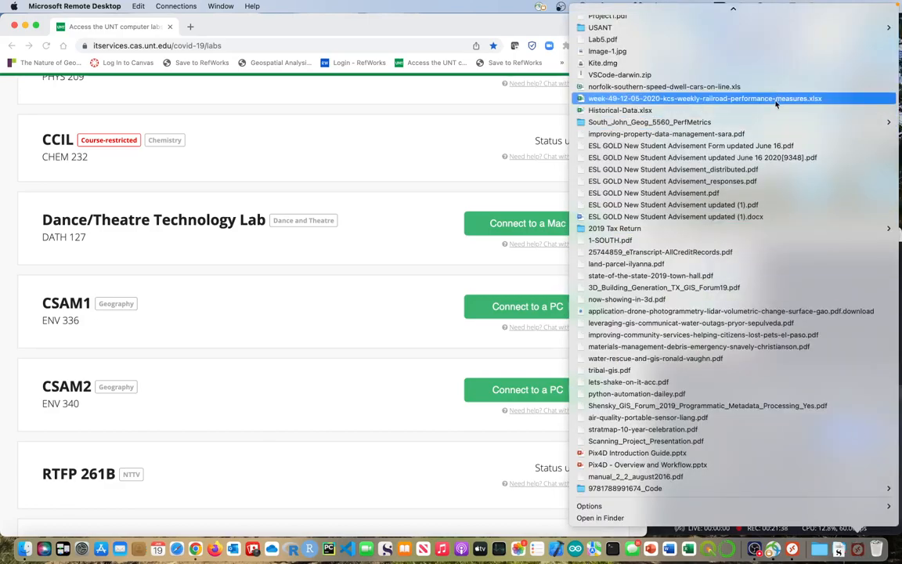
pyautogui.scroll(10, 776, 102)
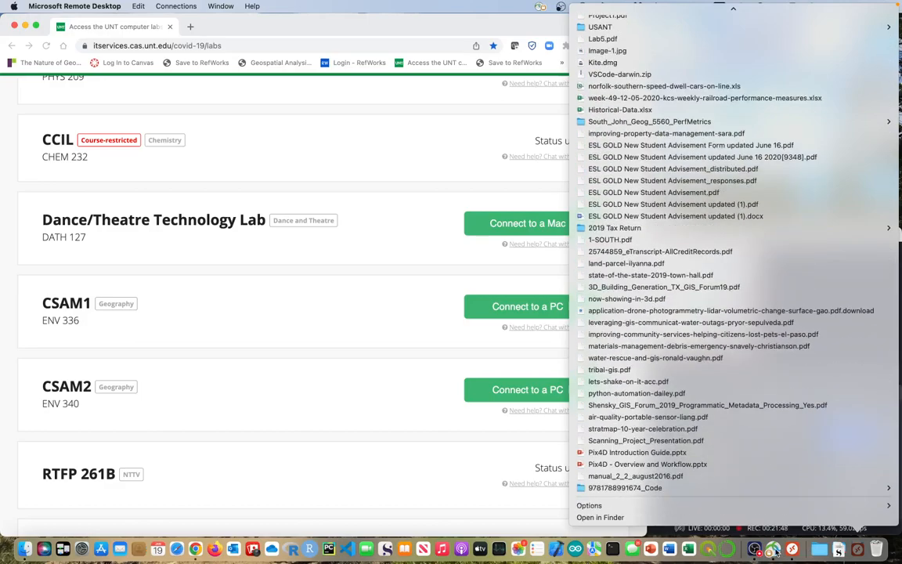
pyautogui.click(369, 339)
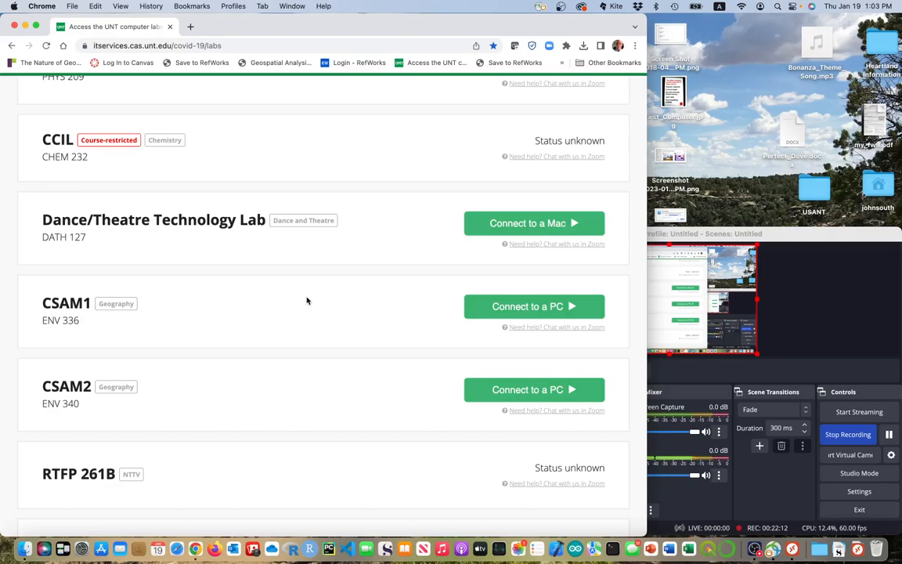
pyautogui.click(99, 46)
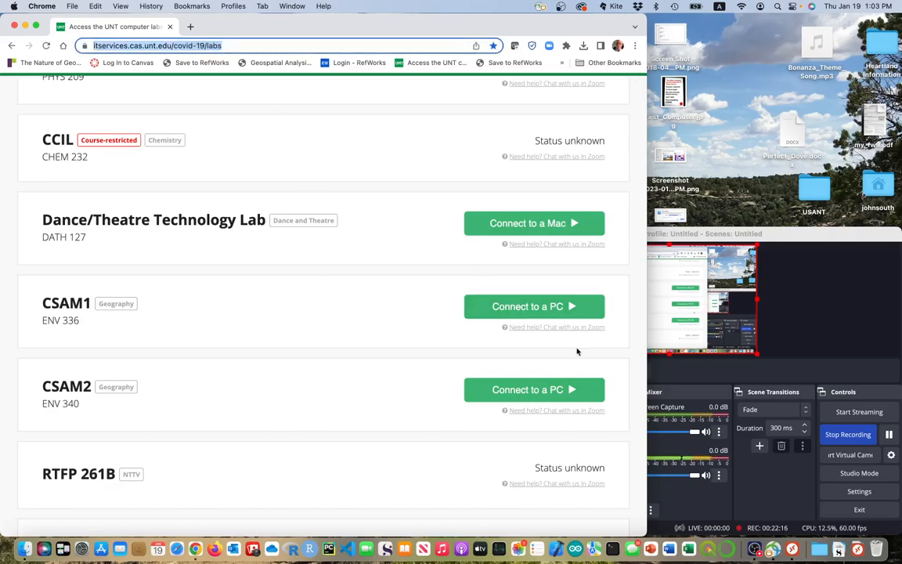